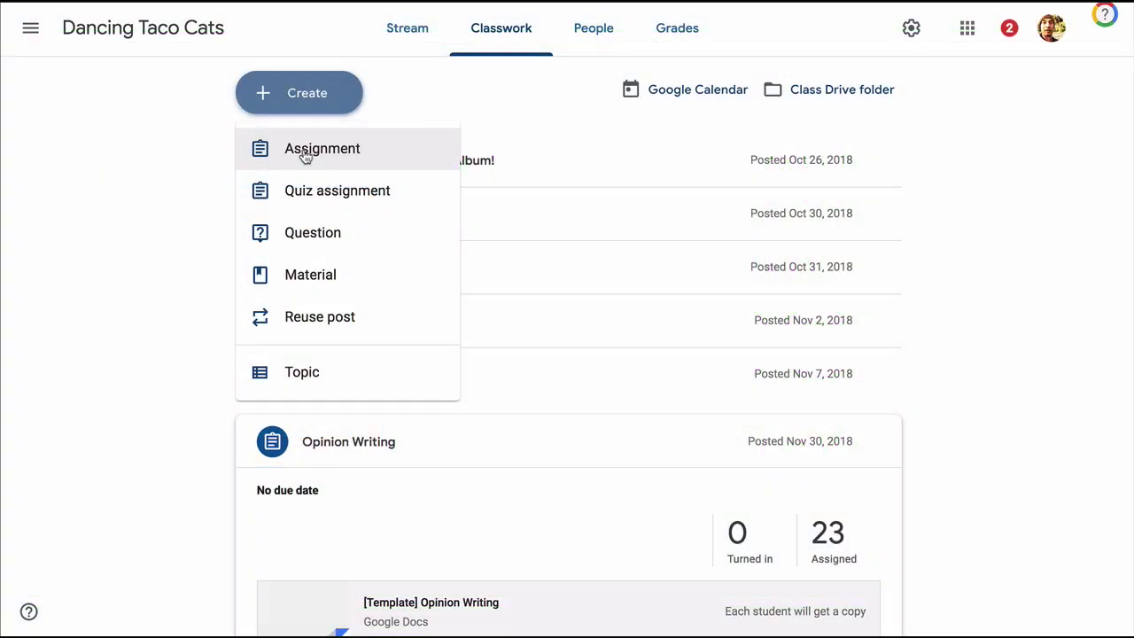
Start an assignment titled 'Opinion Writing' and enter a grade of 98
click(304, 150)
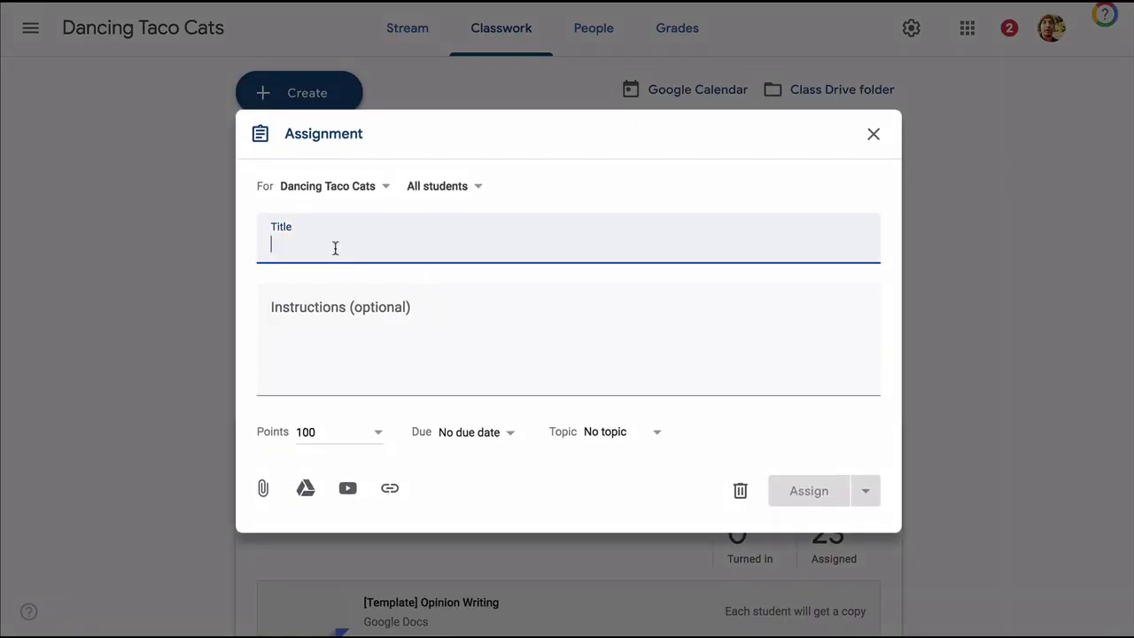
text(Opinion)
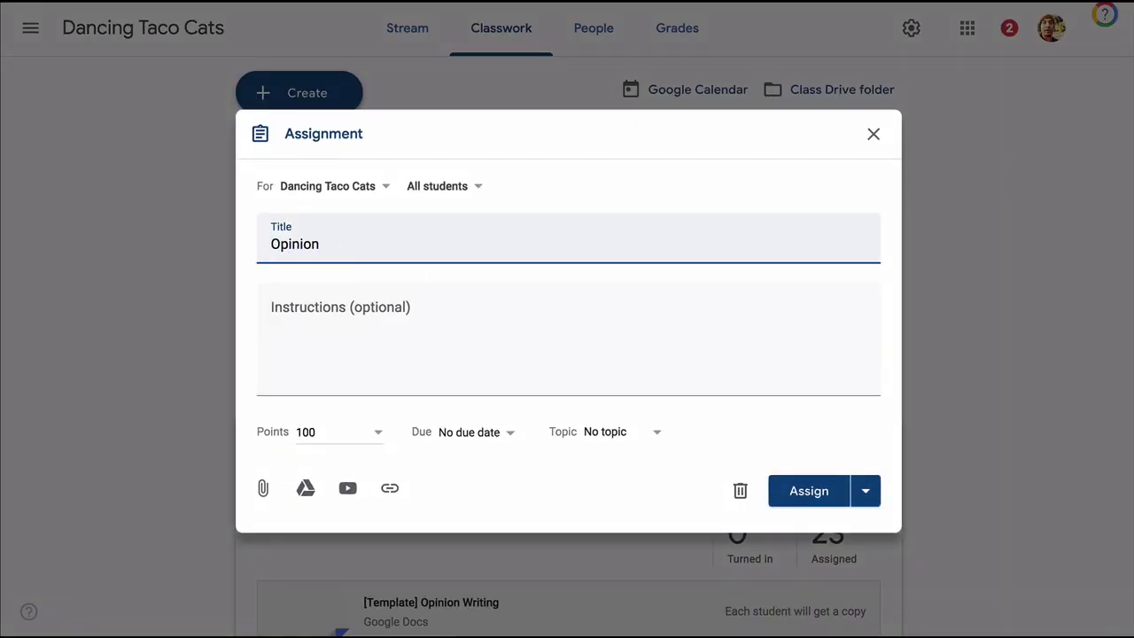
text( Writ)
text(ing)
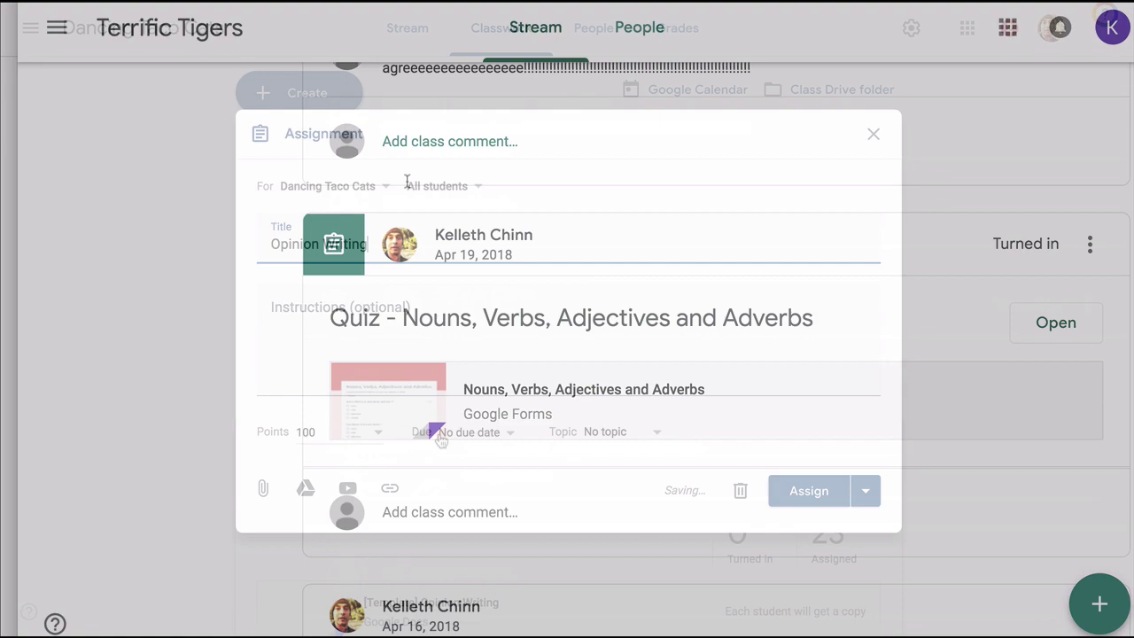
scroll(407, 180, down, 1)
scroll(407, 179, down, 3)
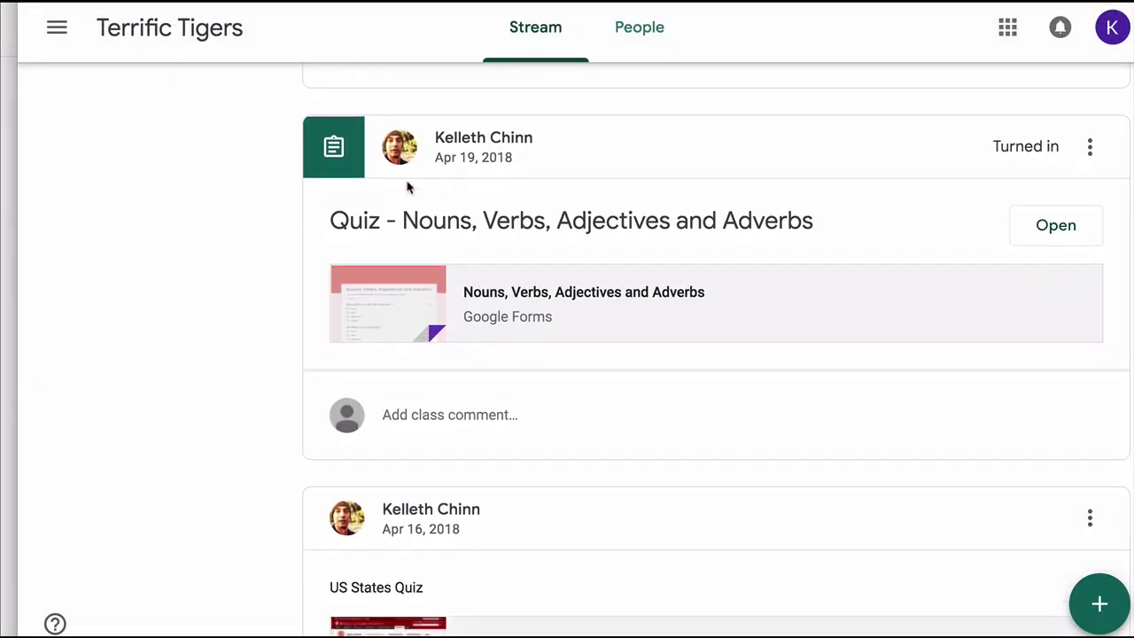
scroll(407, 186, down, 2)
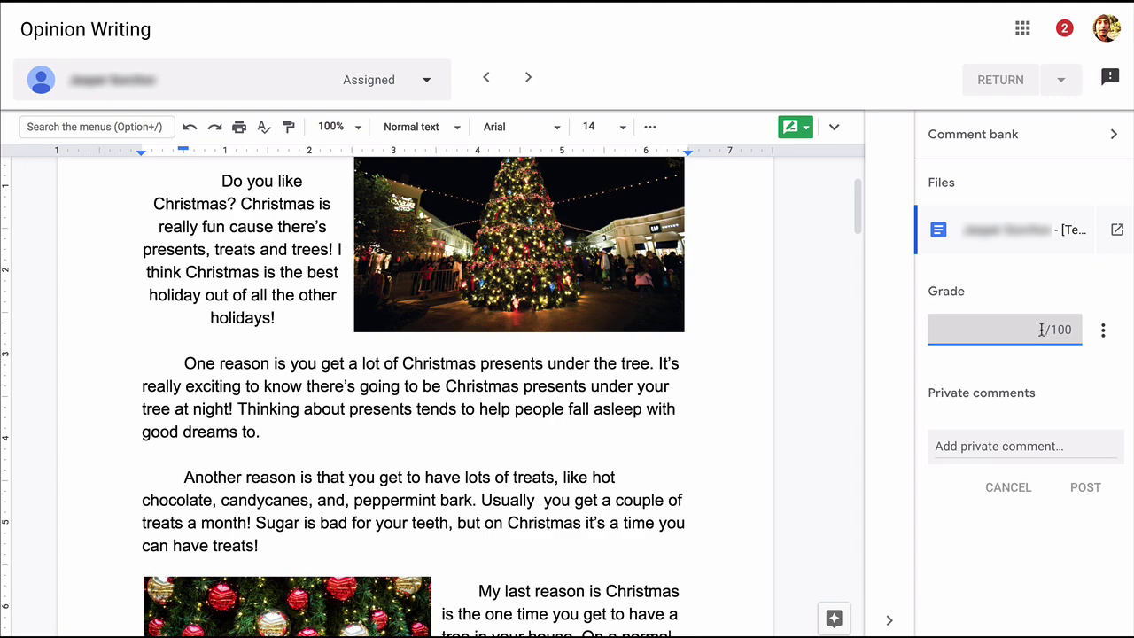
text(98)
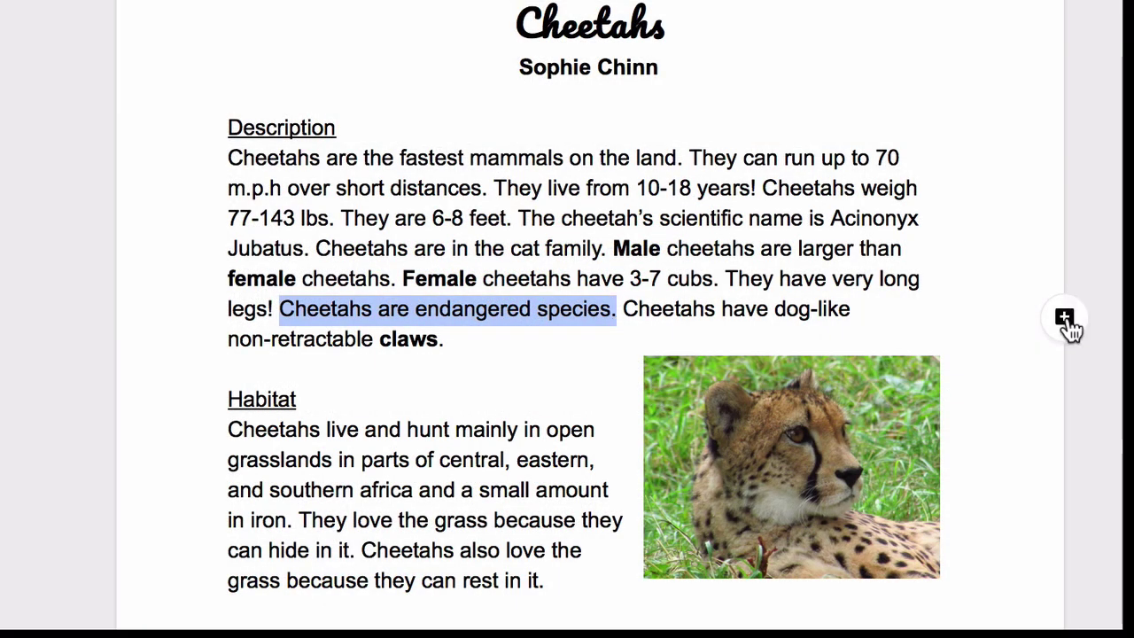
Comment 'You seem to be missing here.' on the endangered-species sentence, then select the iron text
click(1064, 317)
text(You seem to be missing here.)
click(992, 458)
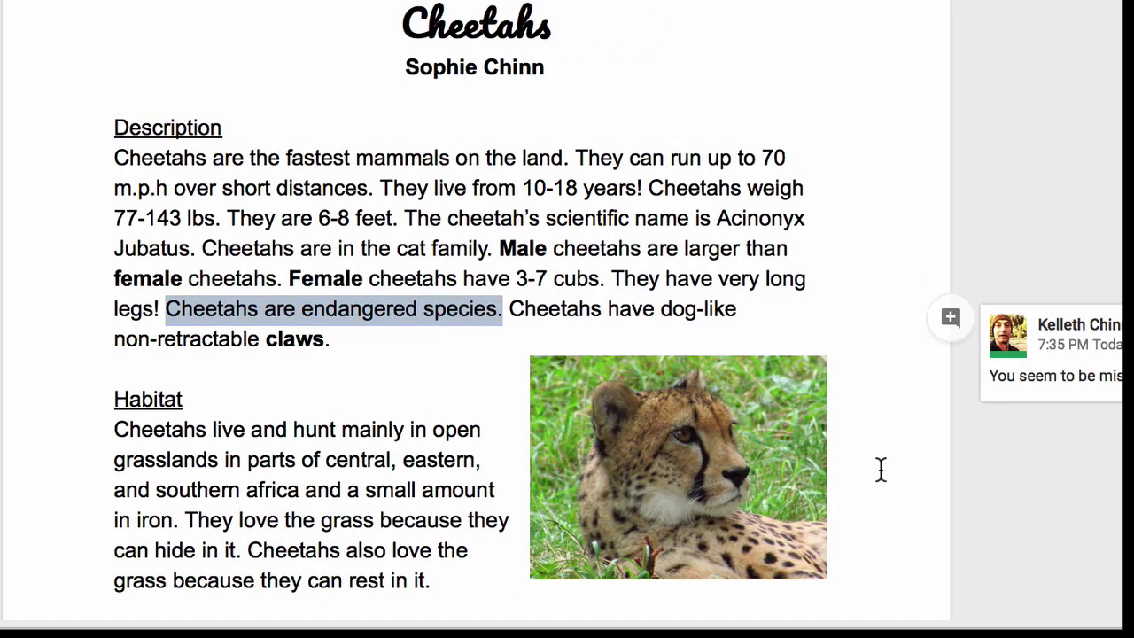
click(372, 519)
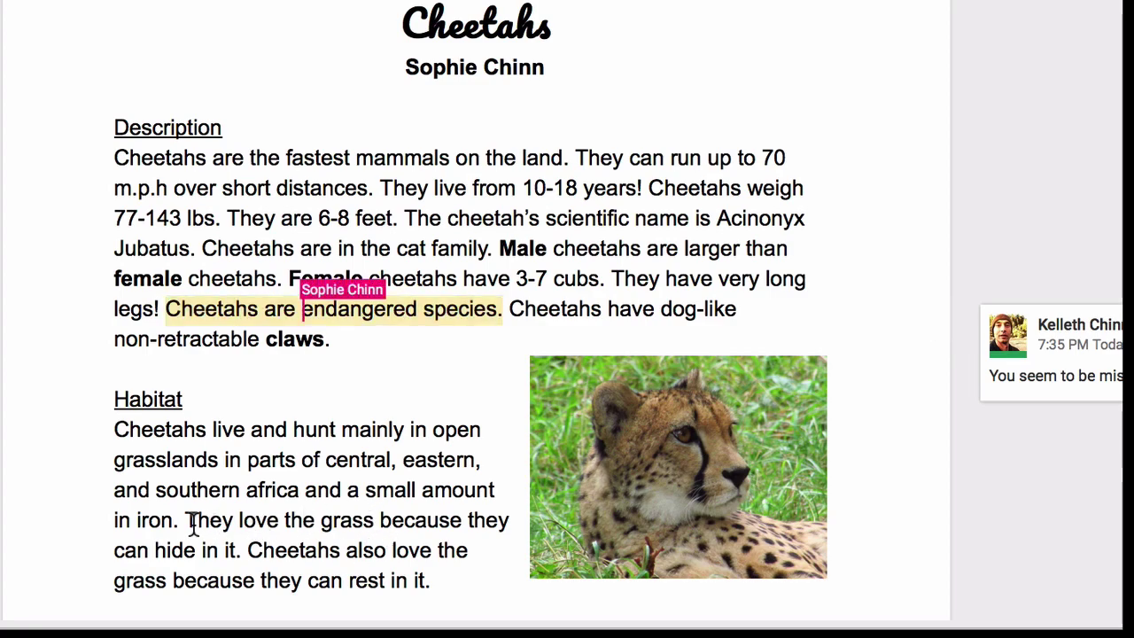
drag(305, 490, 180, 525)
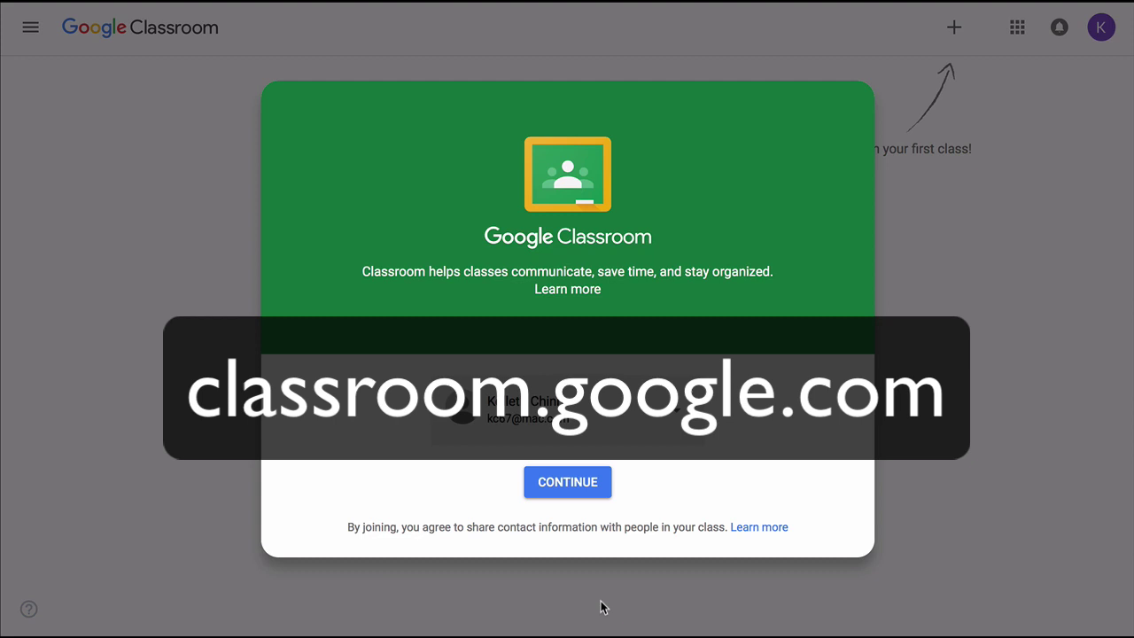
Continue with the account and create a class named after the teacher, '… 2nd Grade Class'
click(586, 493)
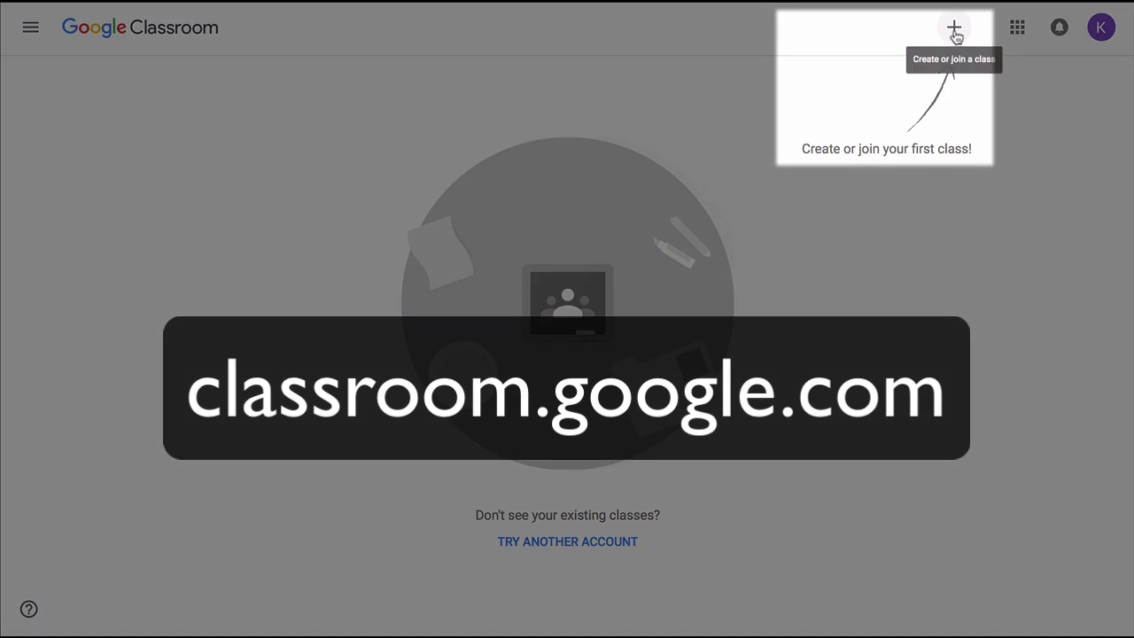
click(954, 29)
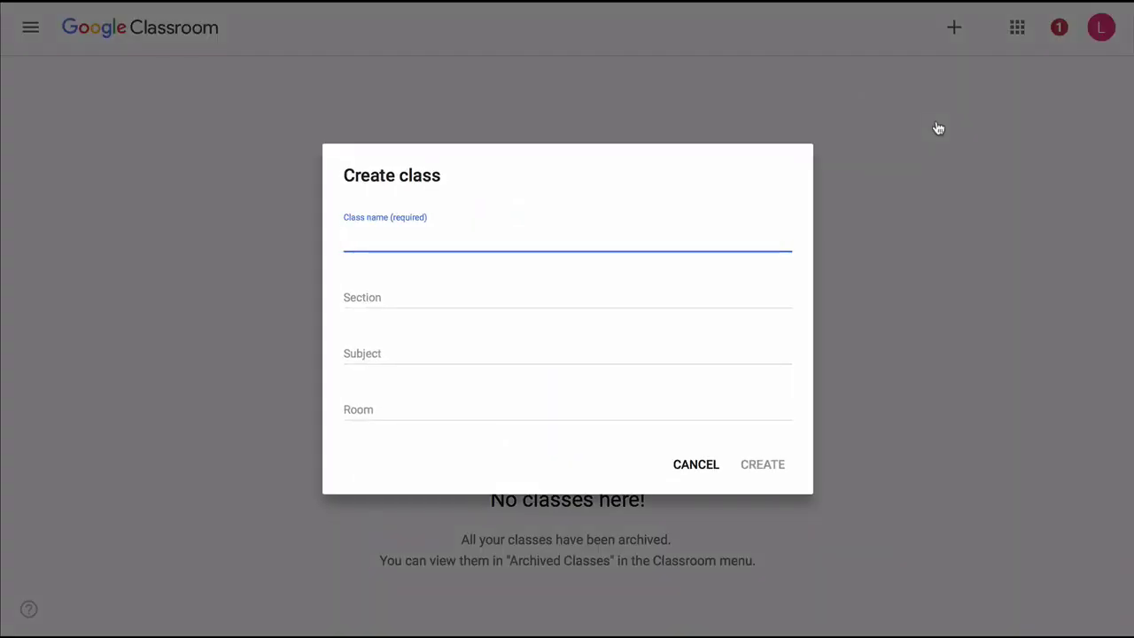
text(Mr. Chinn's 2nd G)
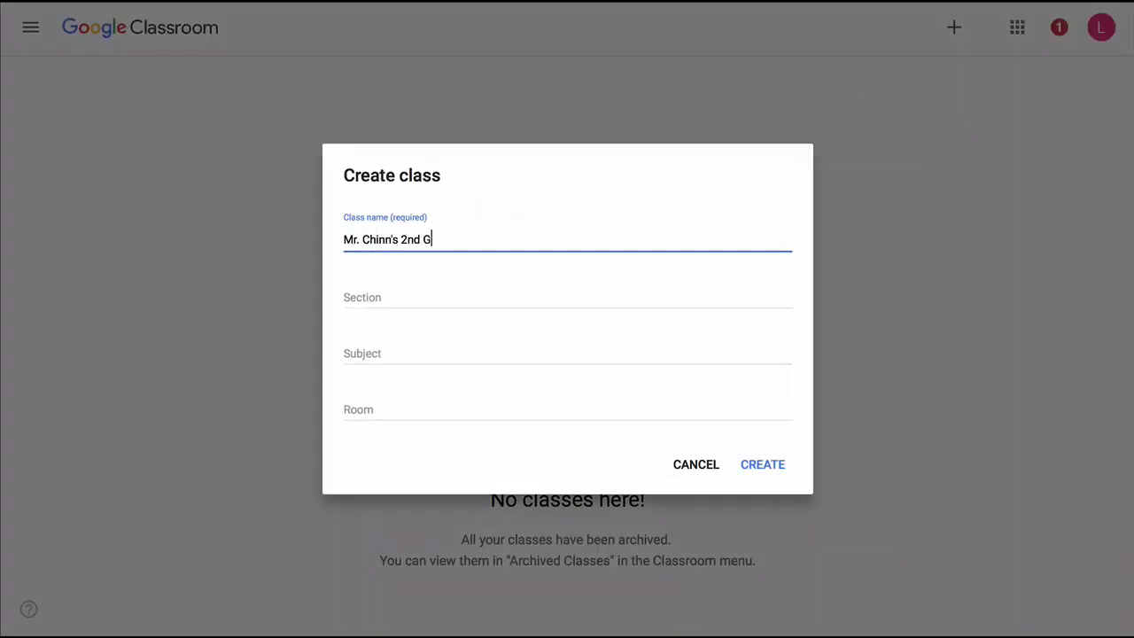
text(rade Class)
click(764, 466)
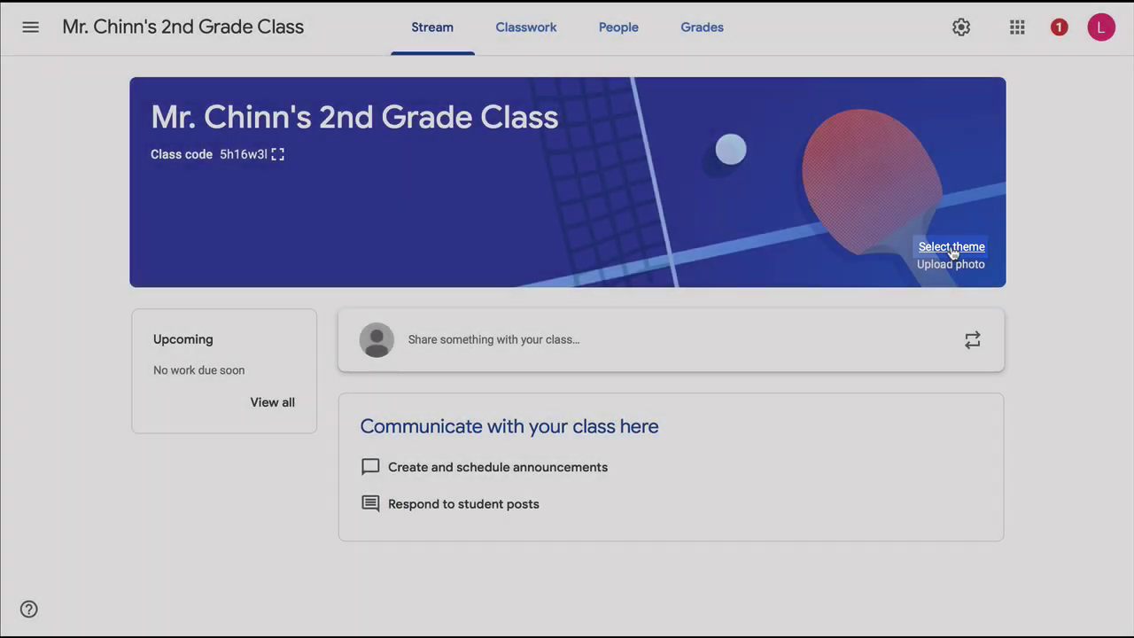
Apply the blue books-and-glasses theme from English & History as the class banner
click(951, 248)
click(271, 119)
click(580, 215)
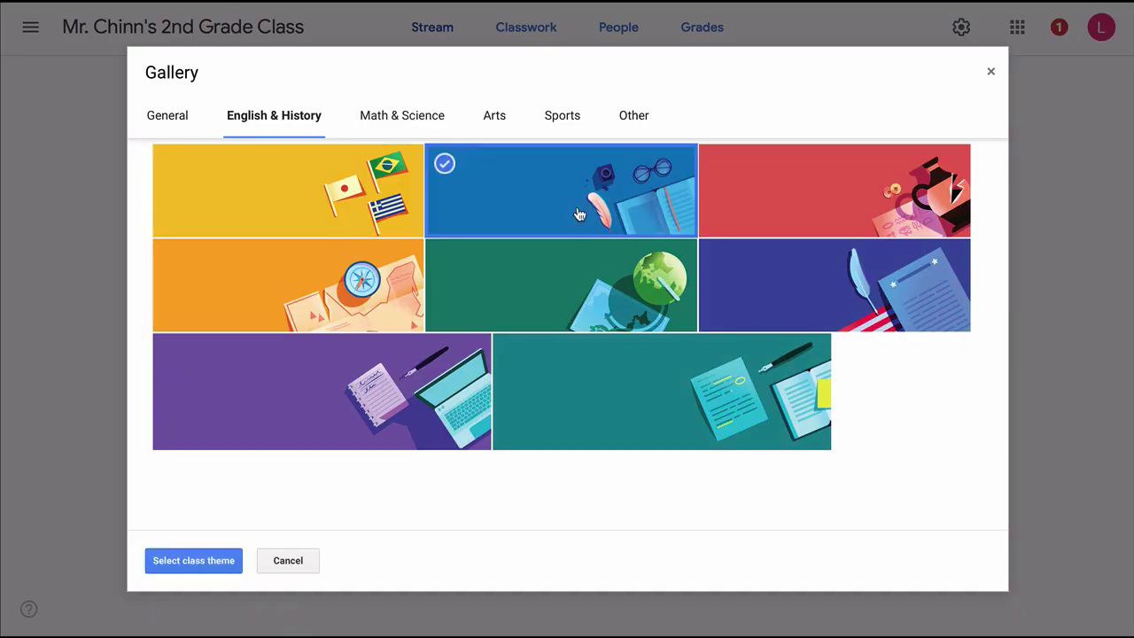
click(194, 560)
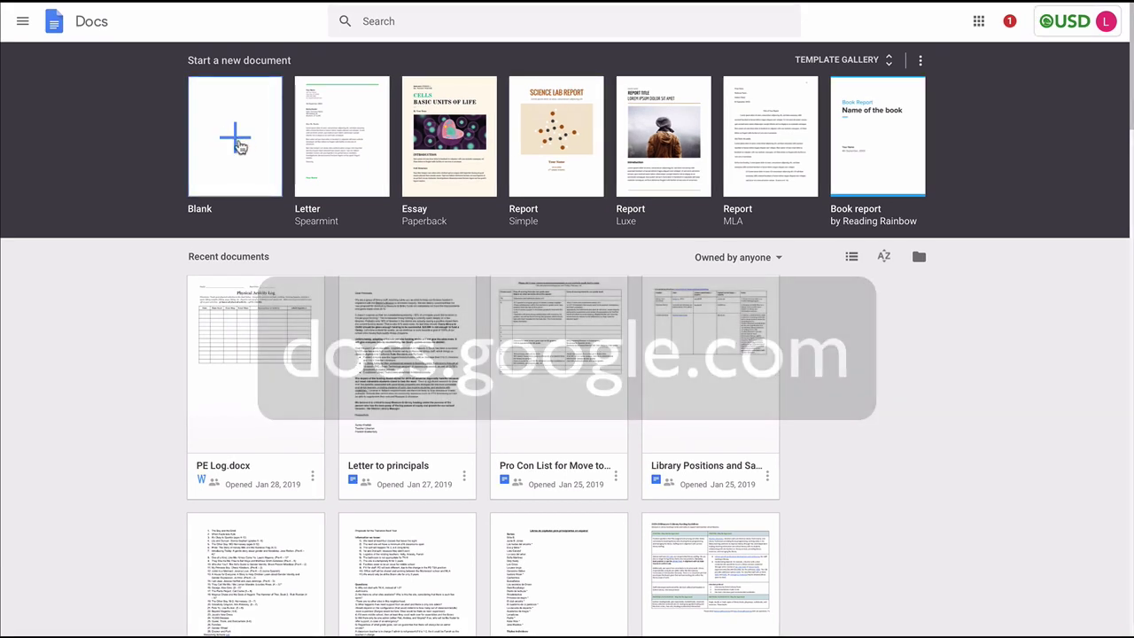
Create a blank doc with a bold centred 'Animal Report' title and name the file Animal Report
click(238, 143)
text(Animal Report)
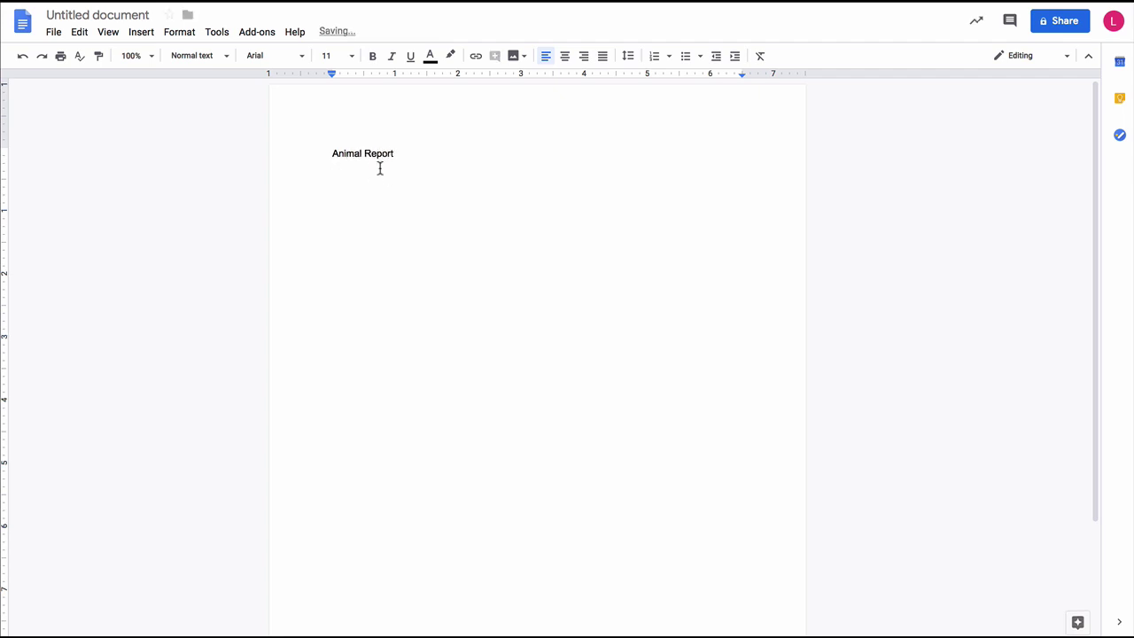
drag(395, 155, 362, 117)
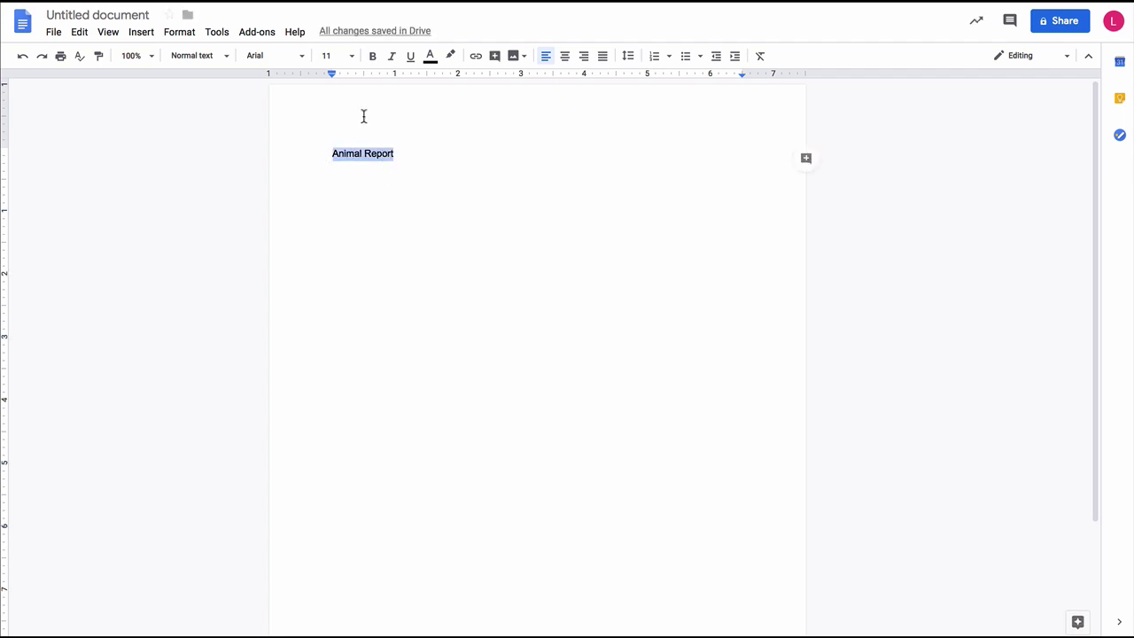
click(372, 56)
click(565, 55)
click(411, 134)
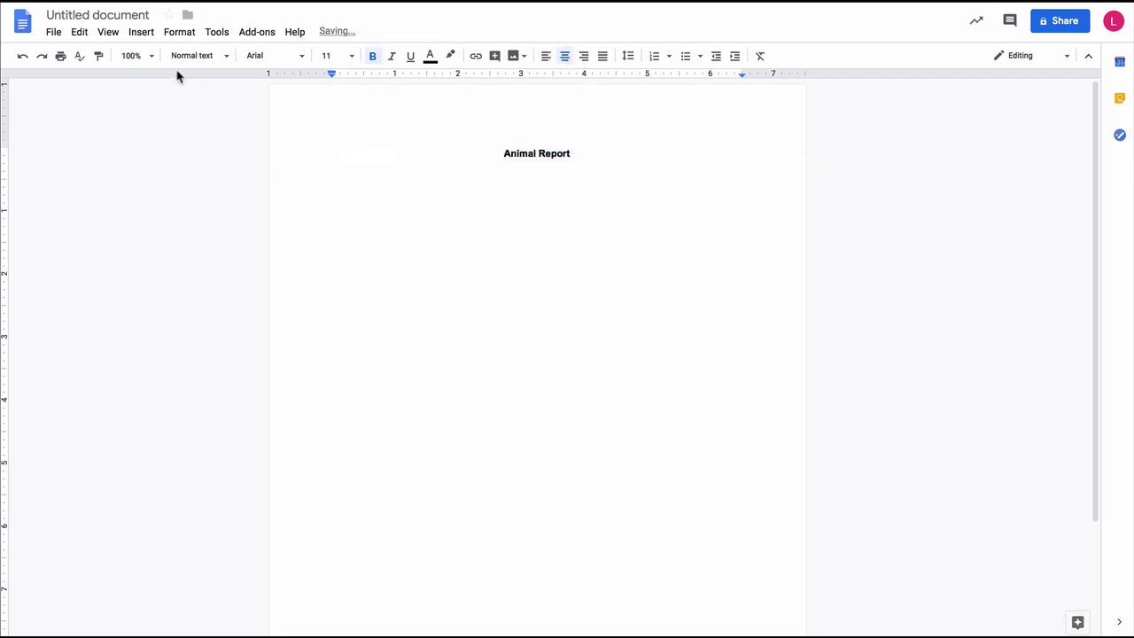
click(107, 19)
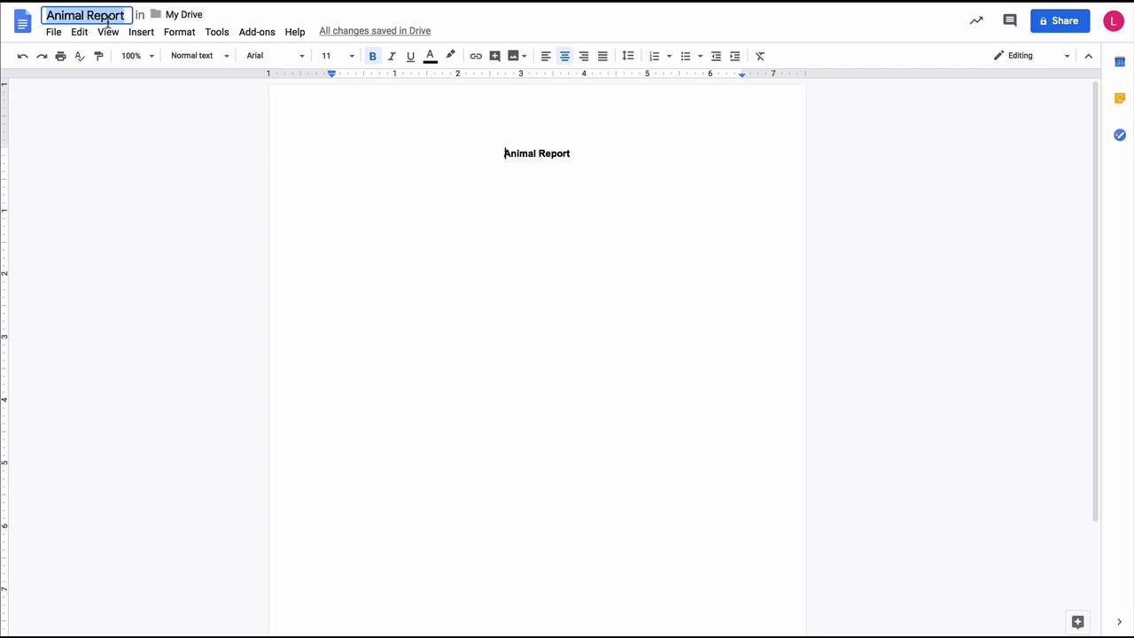
click(344, 201)
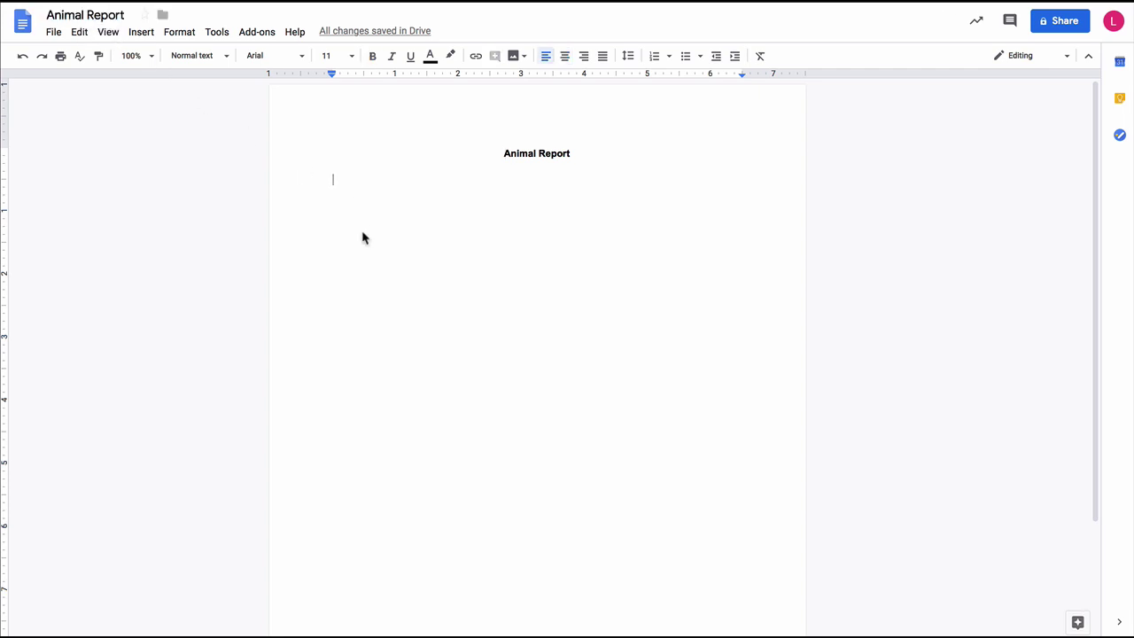
Add heading lines Description, Habitat, Prey/Predators, Interesting Facts and Sources
text(Description)
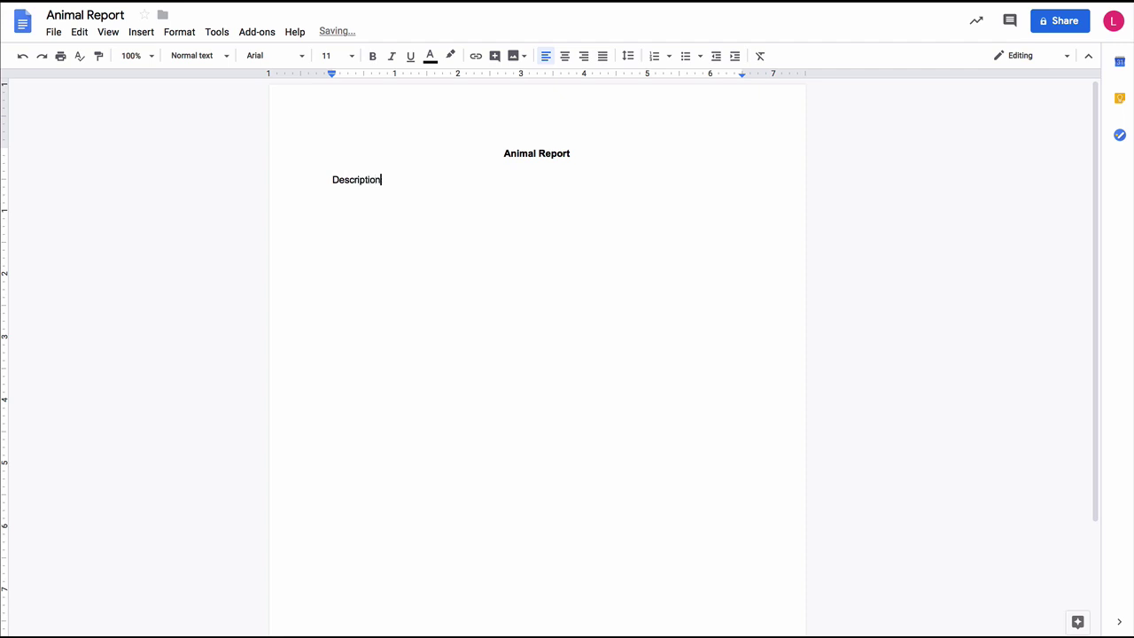
key(Return)
text(Habitat)
key(Return)
text(Prey/Predators)
key(Return)
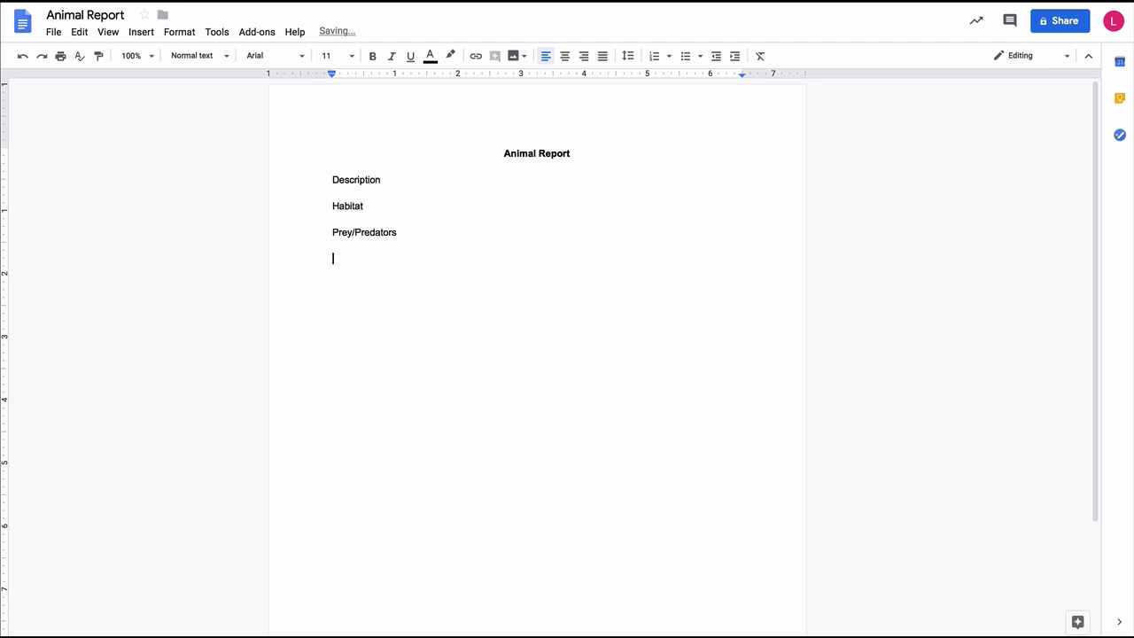
text(Interesting Facts)
key(Return)
text(Sources)
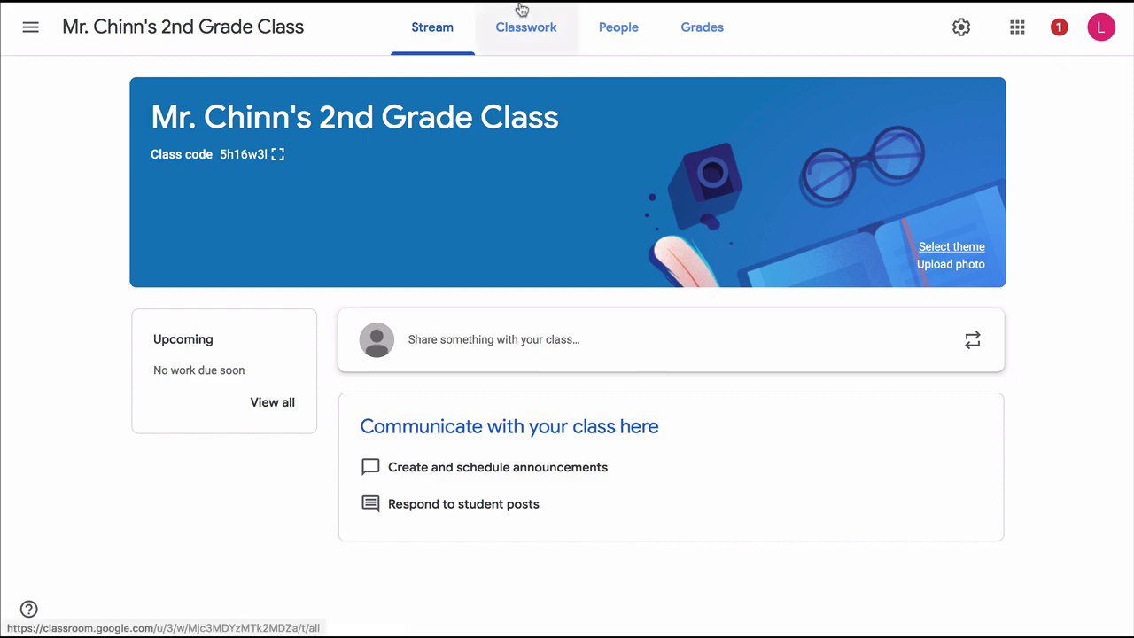
Create an 'Animal Report' assignment instructing 'Use this document to write your animal report.'
click(537, 38)
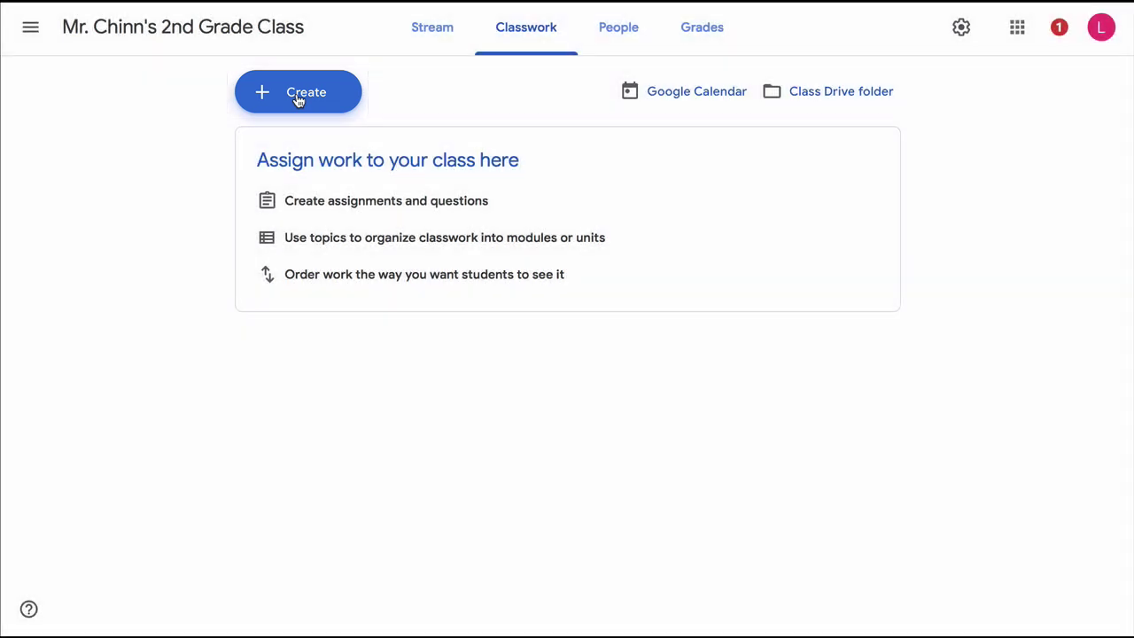
click(297, 100)
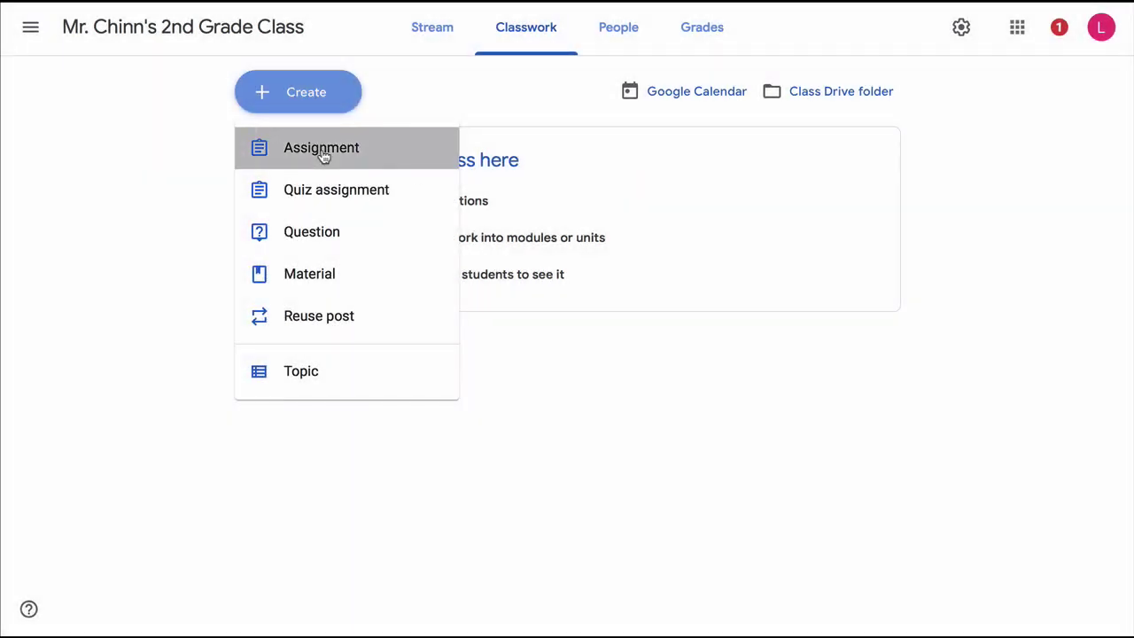
click(319, 150)
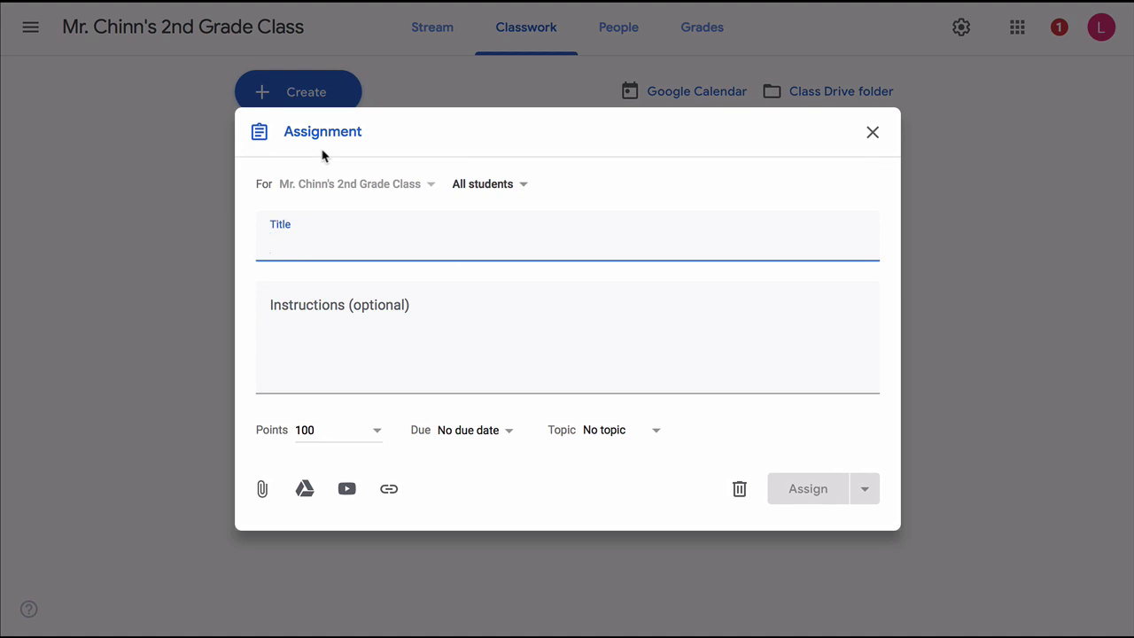
text(Animal Report)
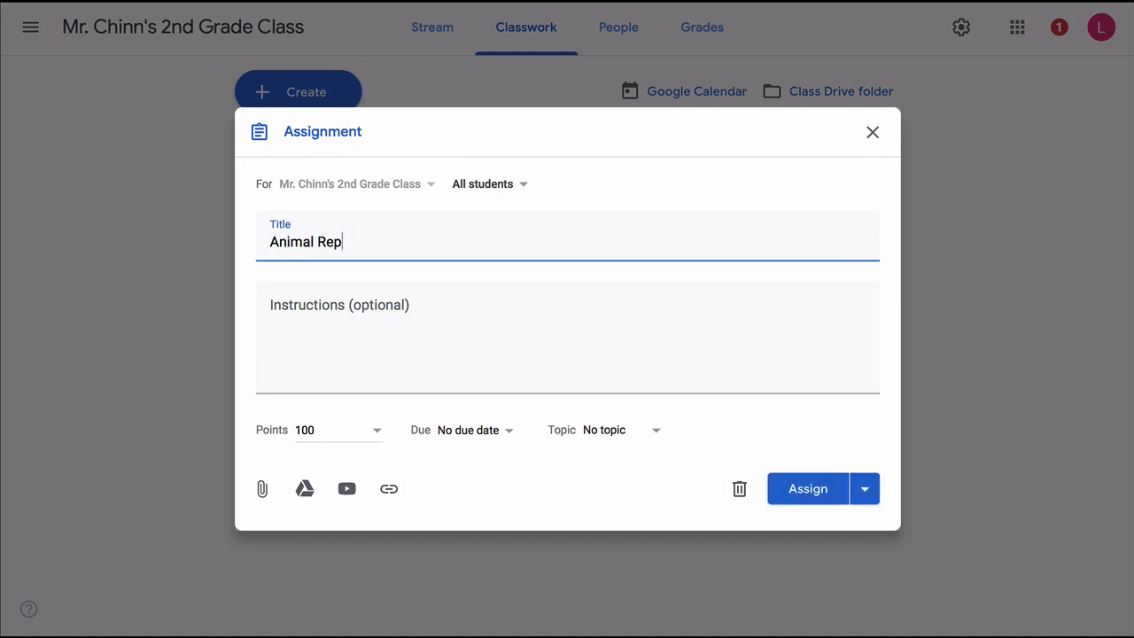
click(440, 314)
text(Use this document to write)
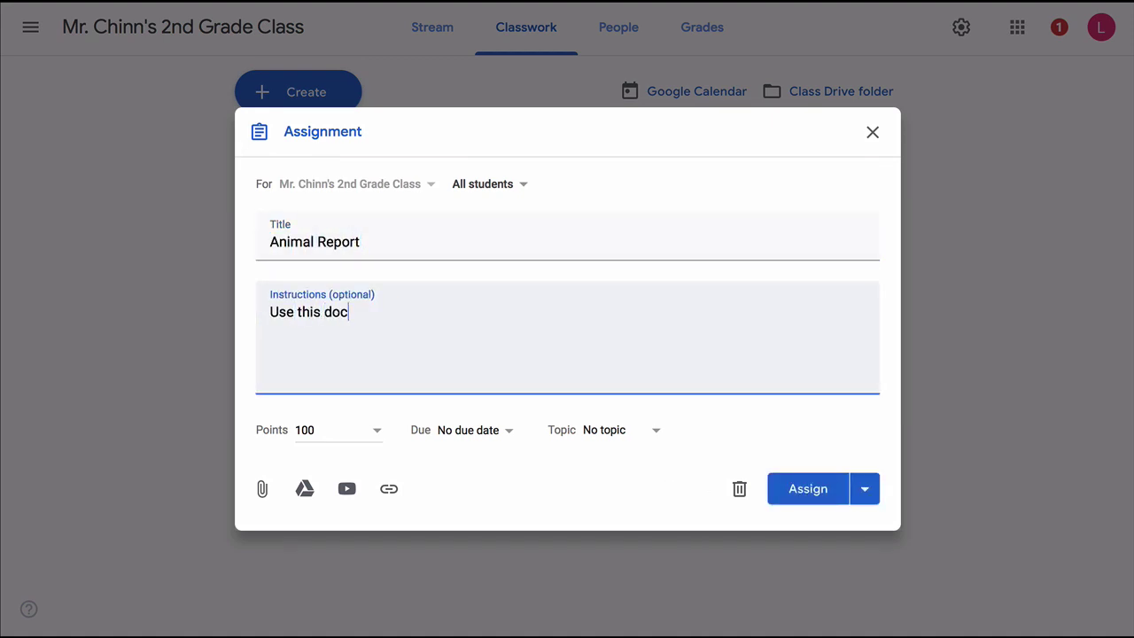
text( your animal report.)
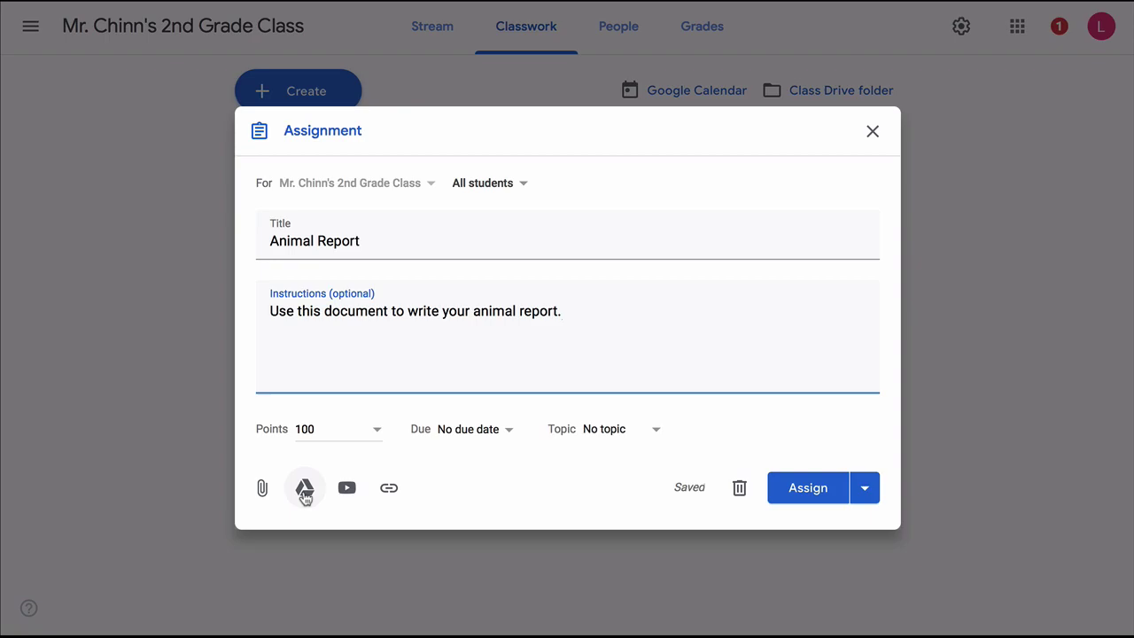
Attach the Animal Report doc from Google Drive's Recent files to the assignment
click(305, 501)
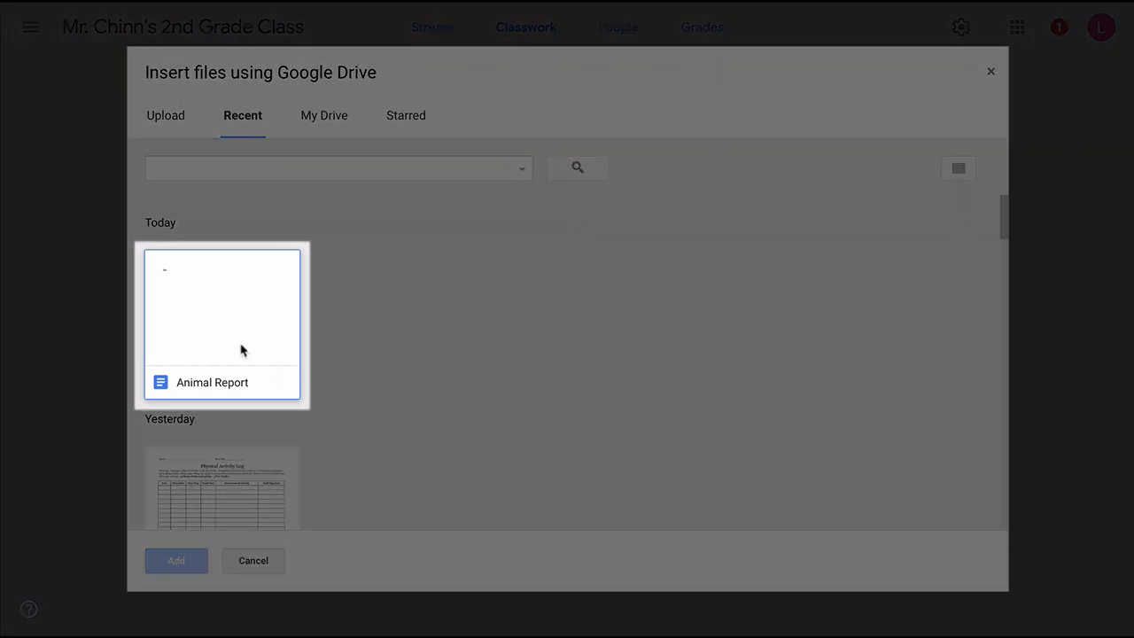
click(241, 353)
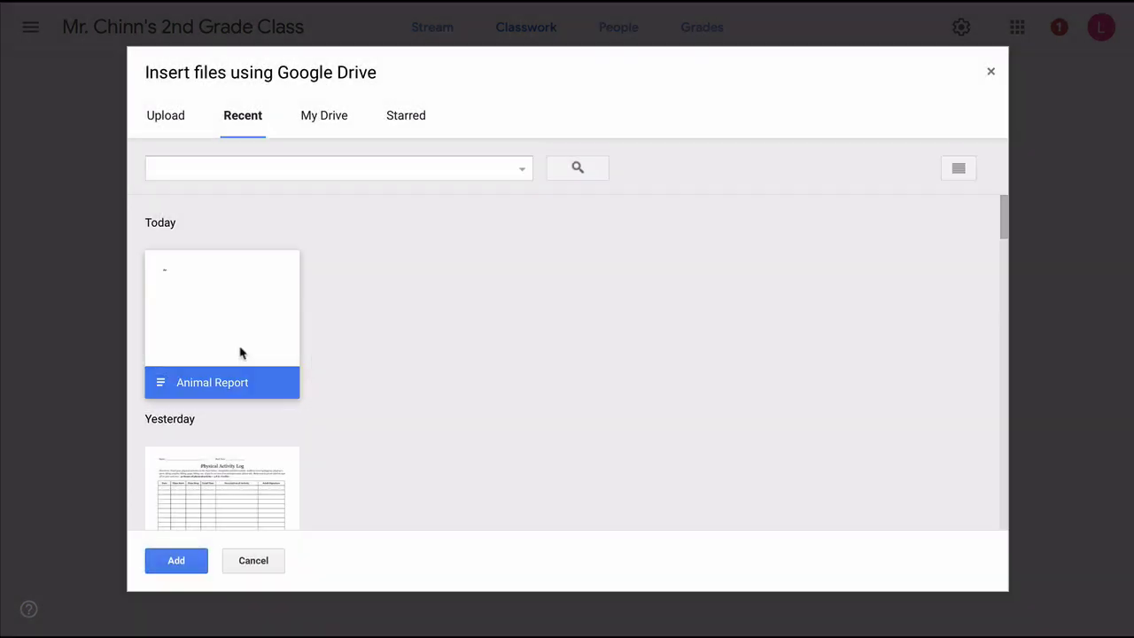
click(176, 561)
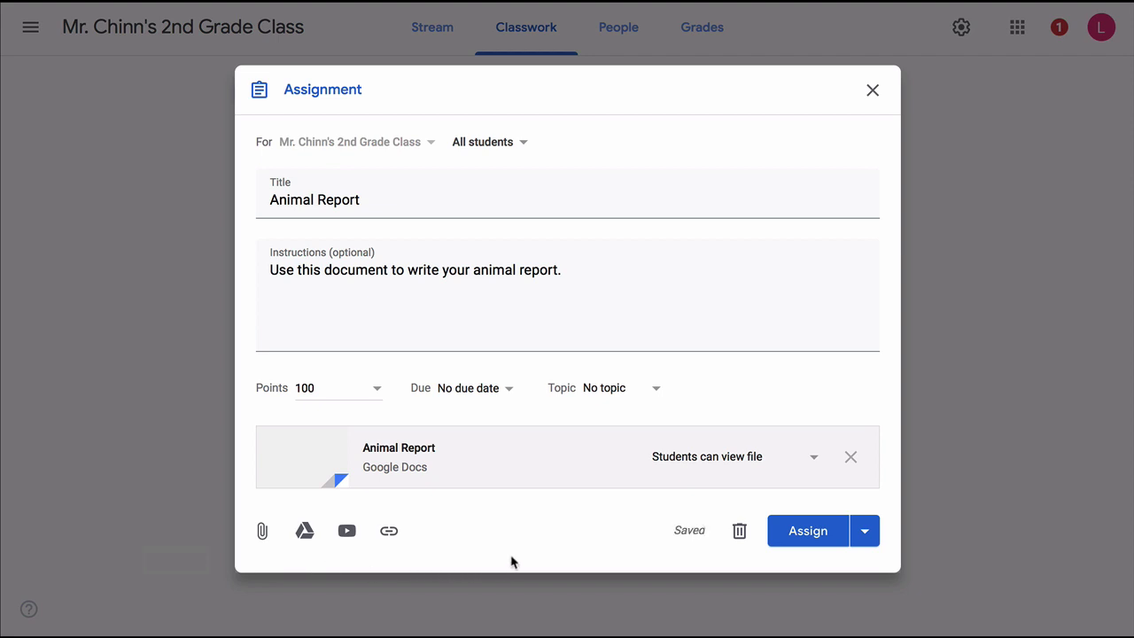
Set the doc to 'Make a copy for each student' and assign it to the class
click(813, 463)
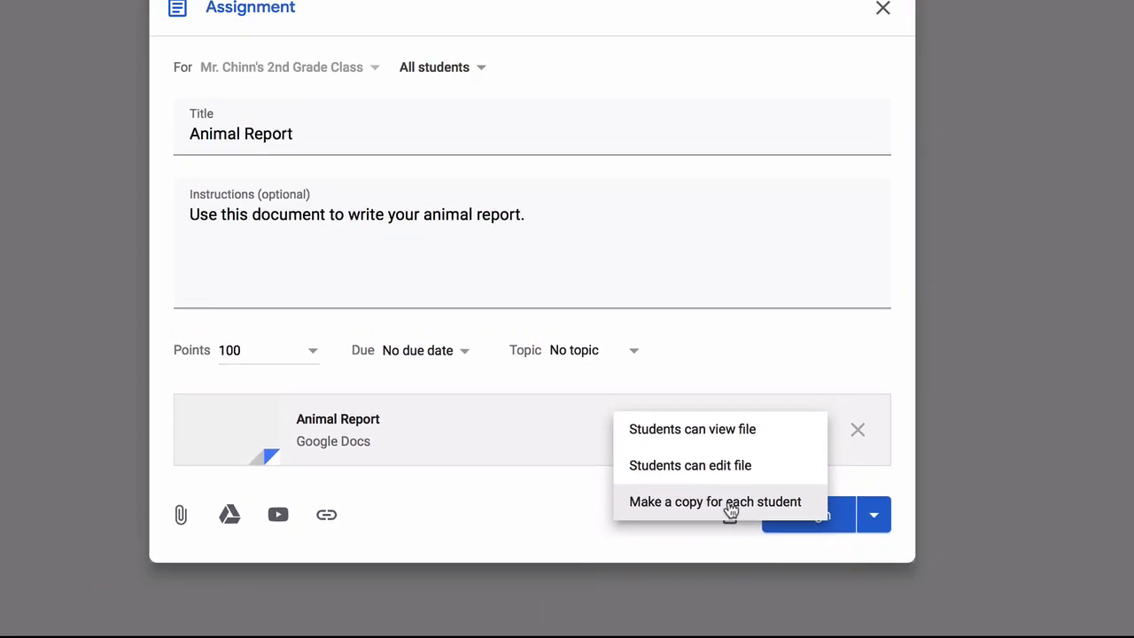
click(730, 511)
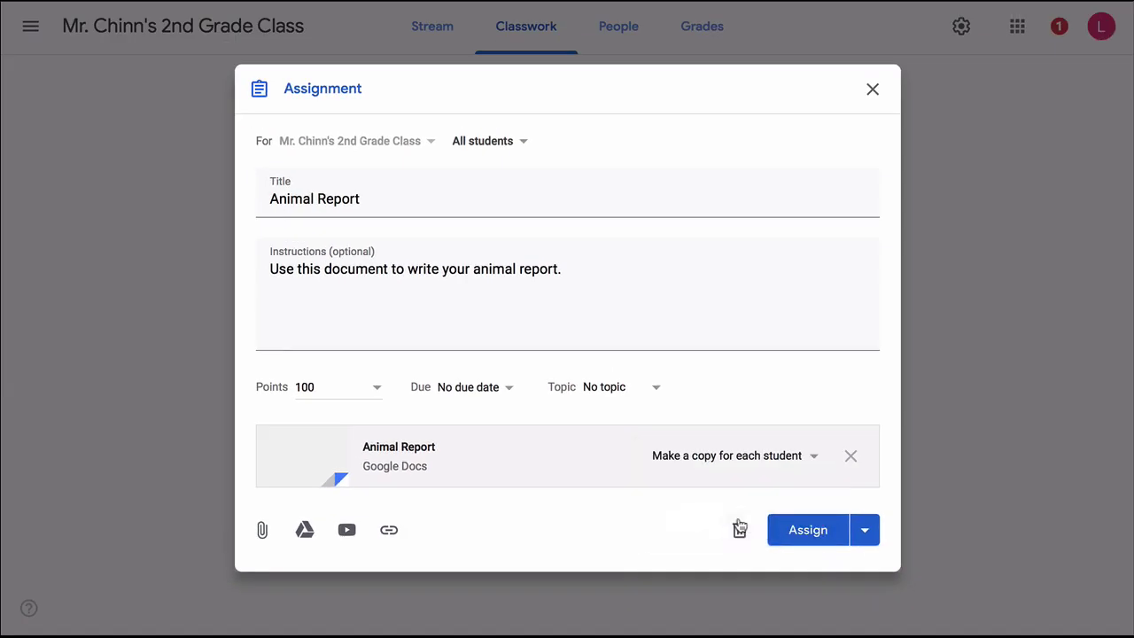
click(809, 534)
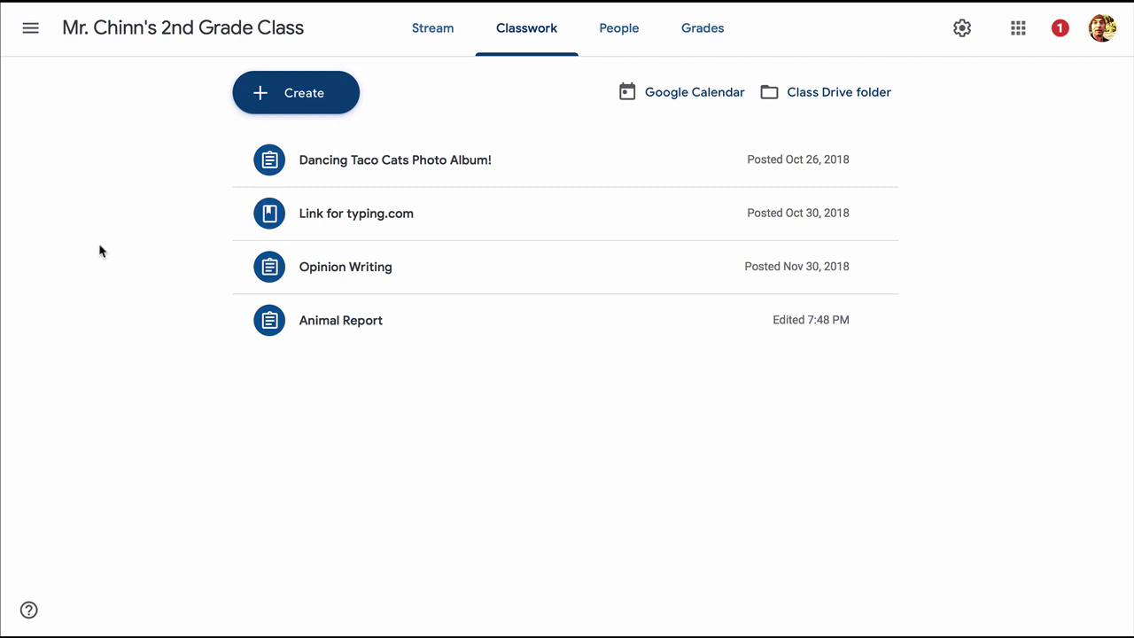
Expand the Animal Report item in Classwork and open its student work page
click(361, 327)
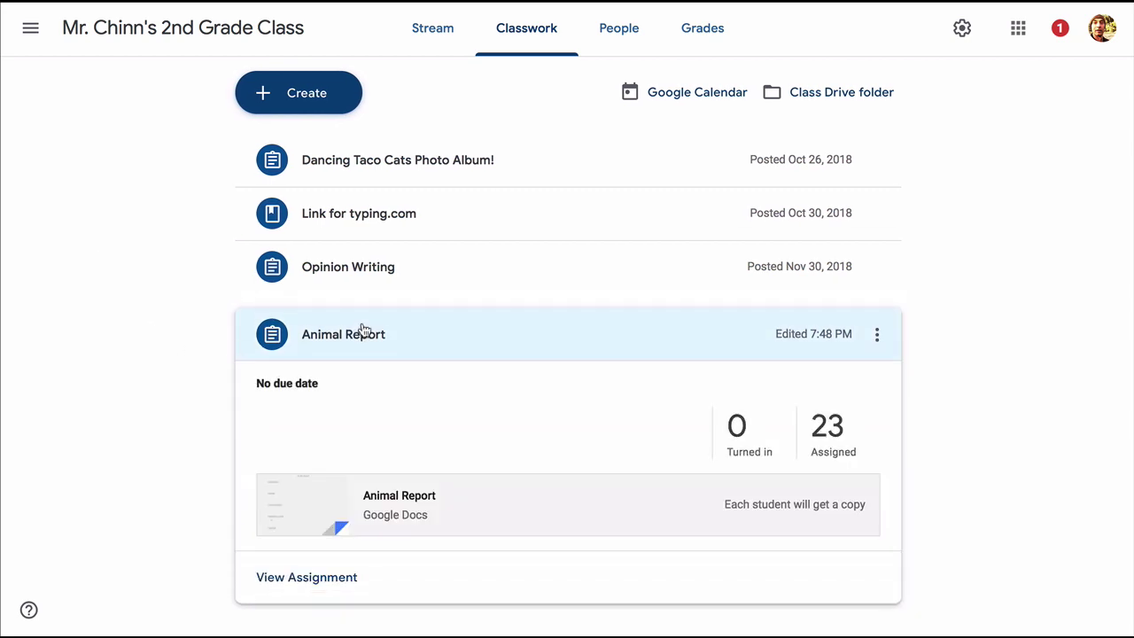
click(326, 581)
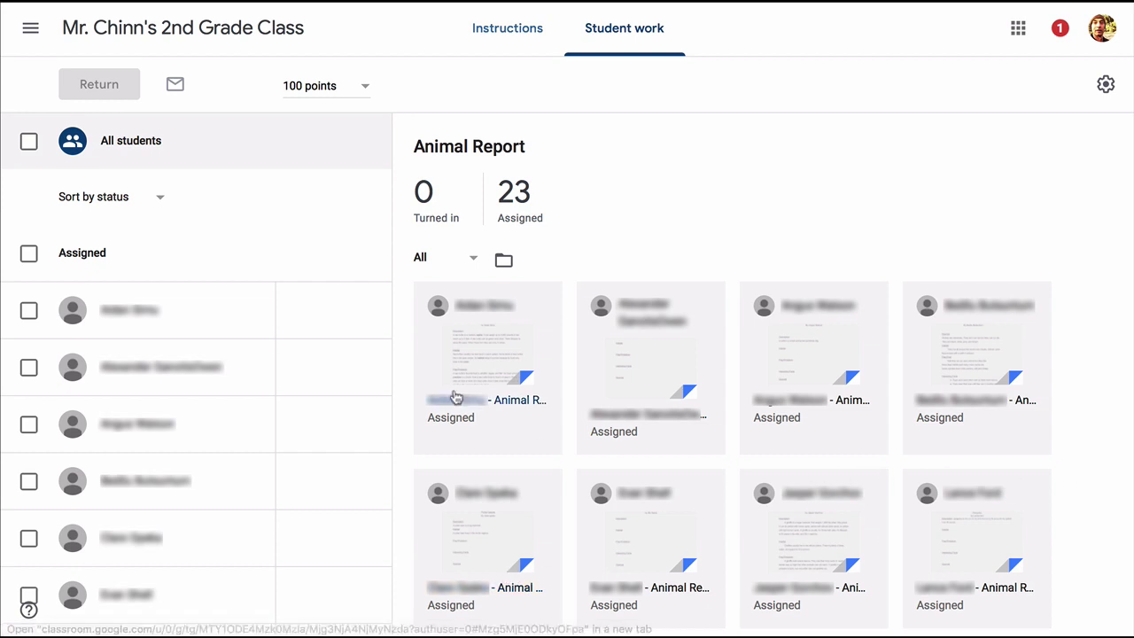
Open the first student's report, step through the next reports, and return to Sea Turtles
click(498, 358)
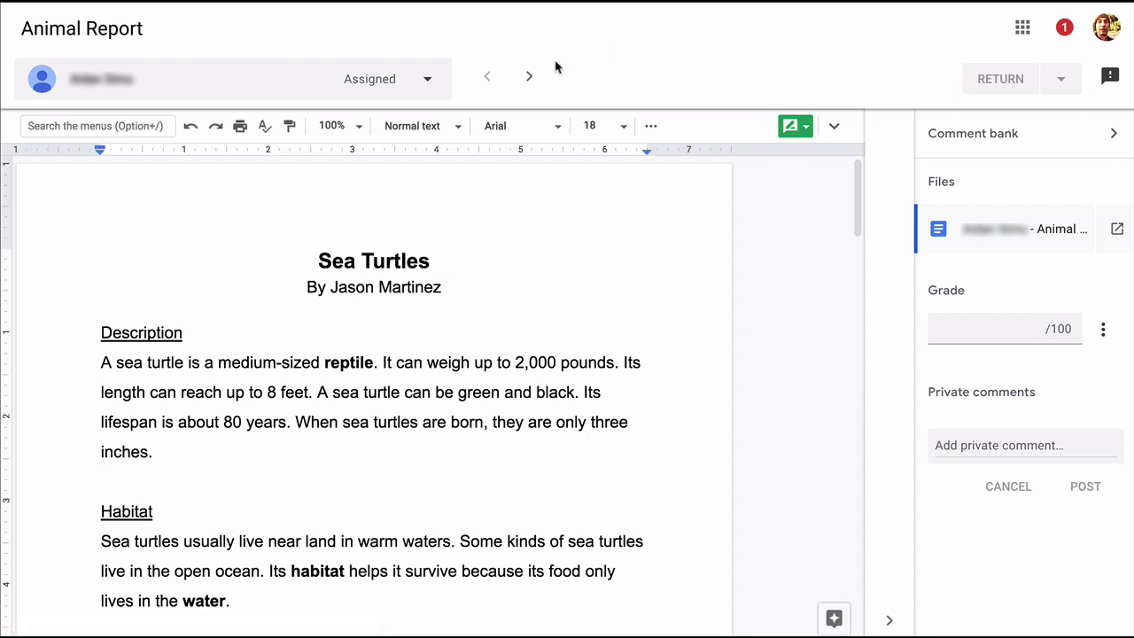
click(528, 77)
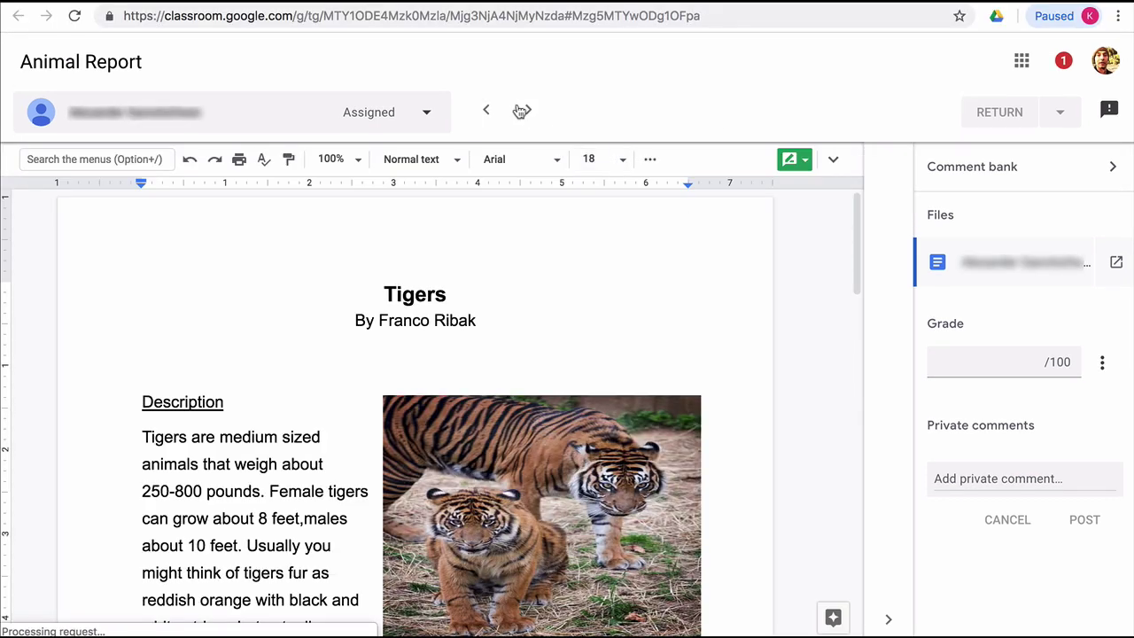
click(528, 109)
click(485, 110)
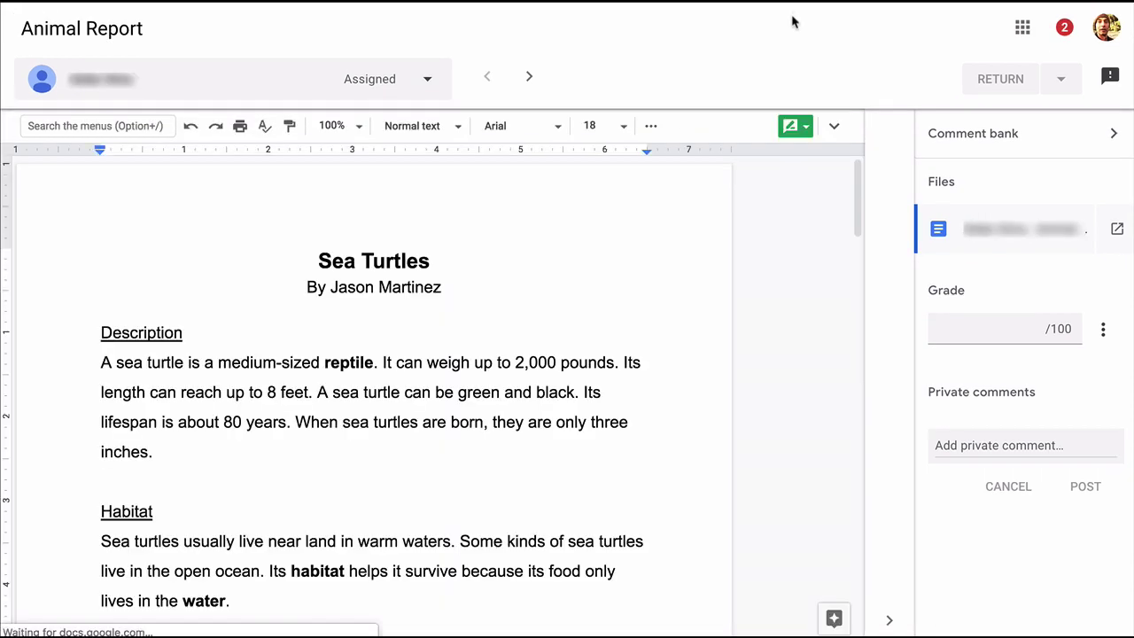
Comment 'These are common nouns and do not need to be capitalized.' on 'Jellyfish, Algae, and Fish'
scroll(647, 330, down, 2)
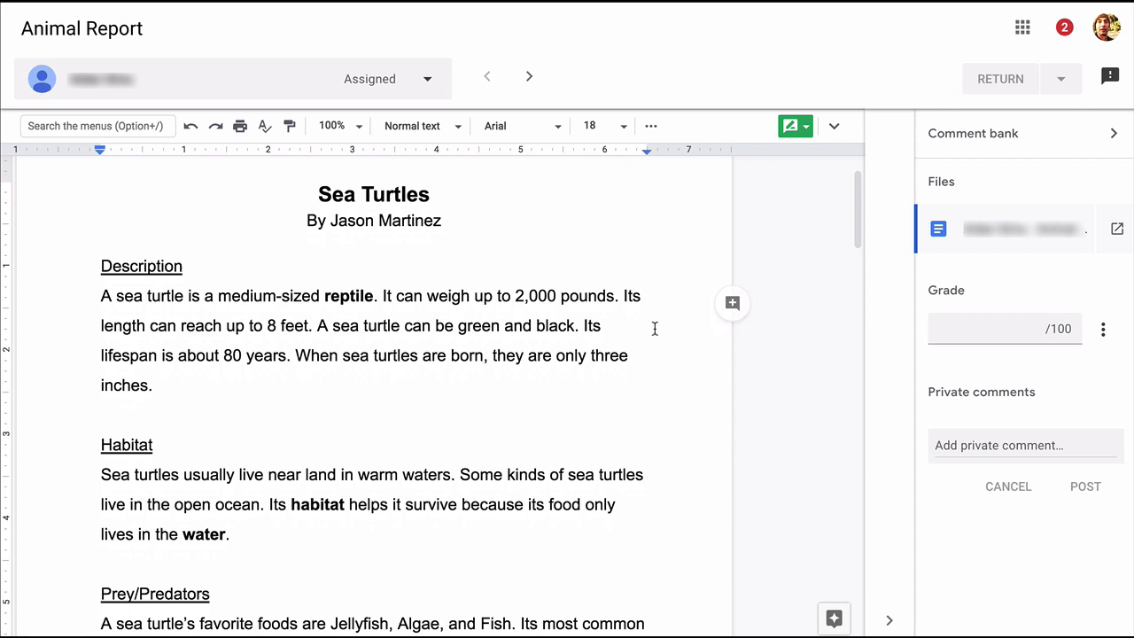
scroll(659, 351, down, 2)
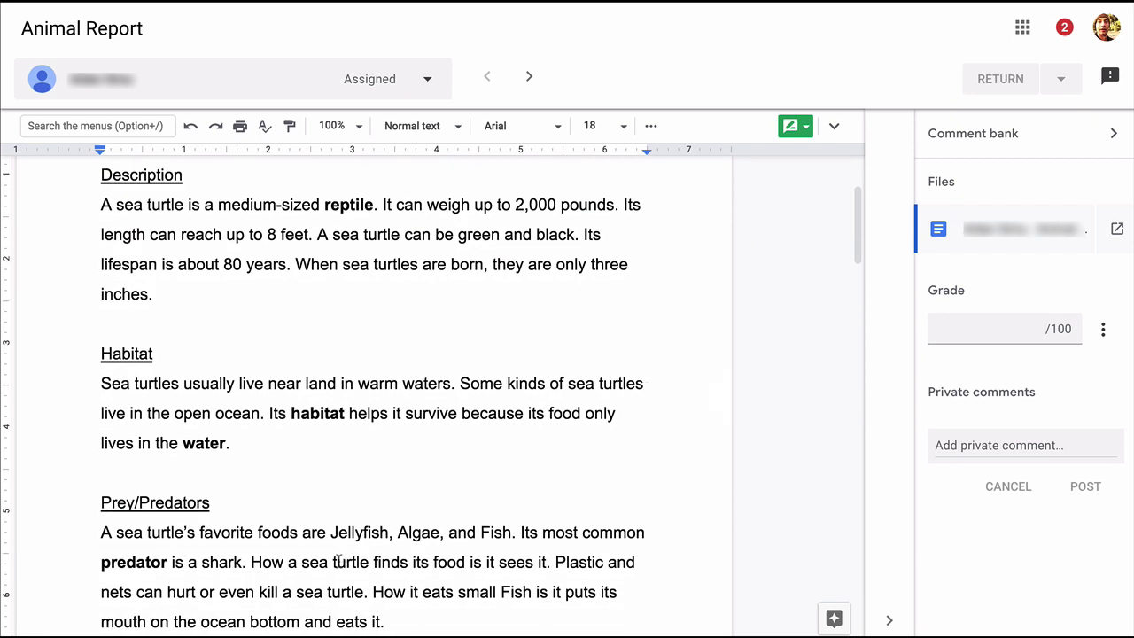
drag(330, 533, 511, 533)
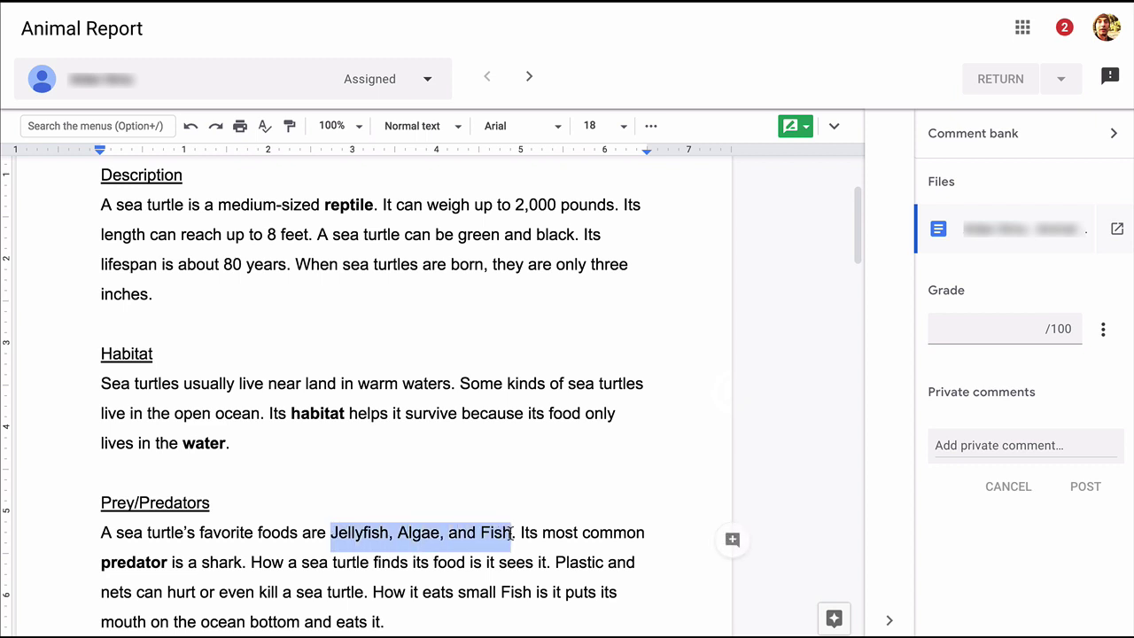
click(733, 540)
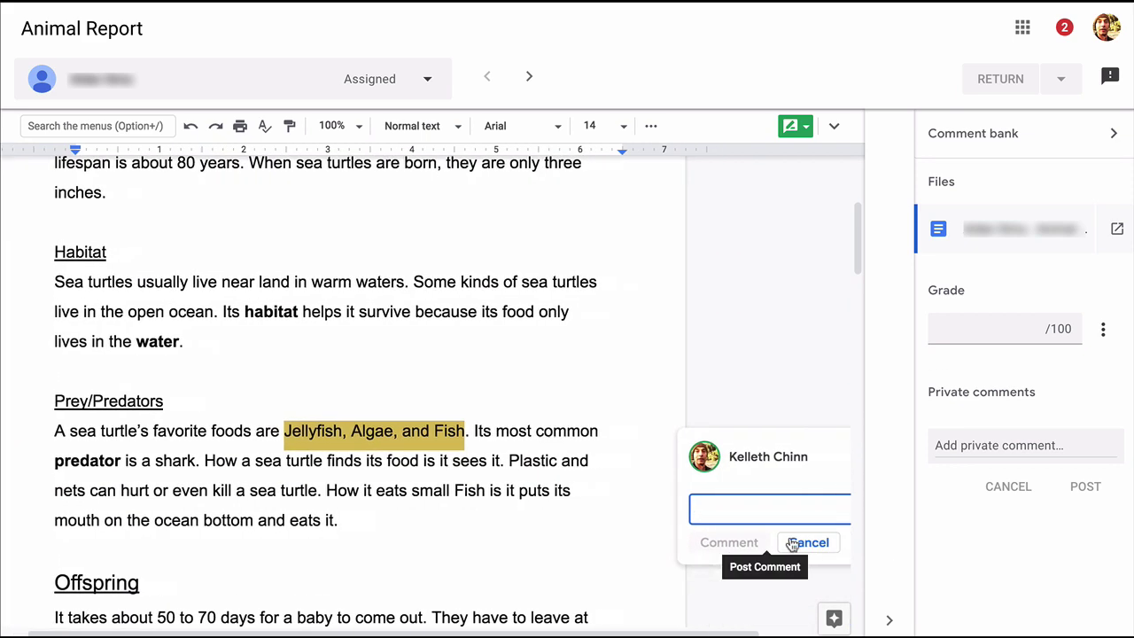
text(T)
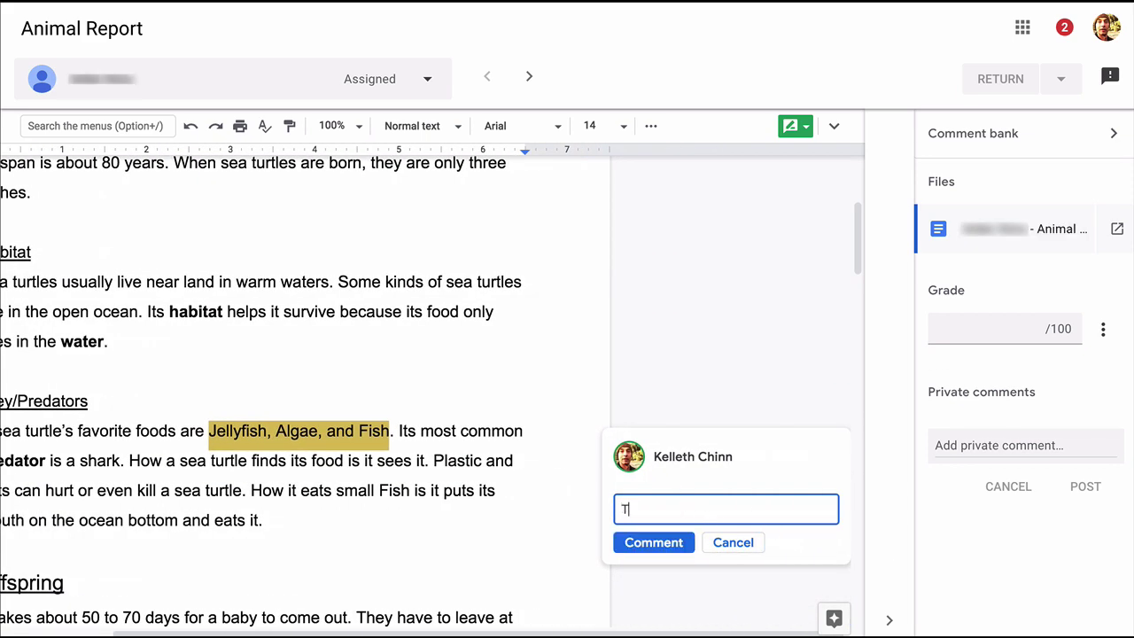
text(hese are common nouns and do not)
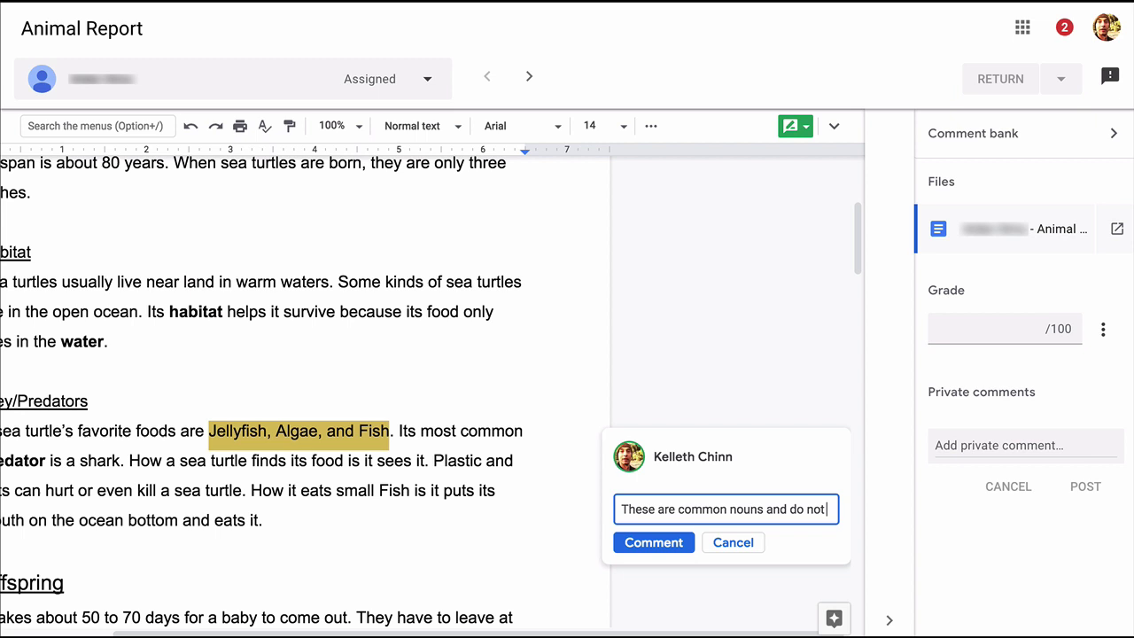
text( need to be capitalized.)
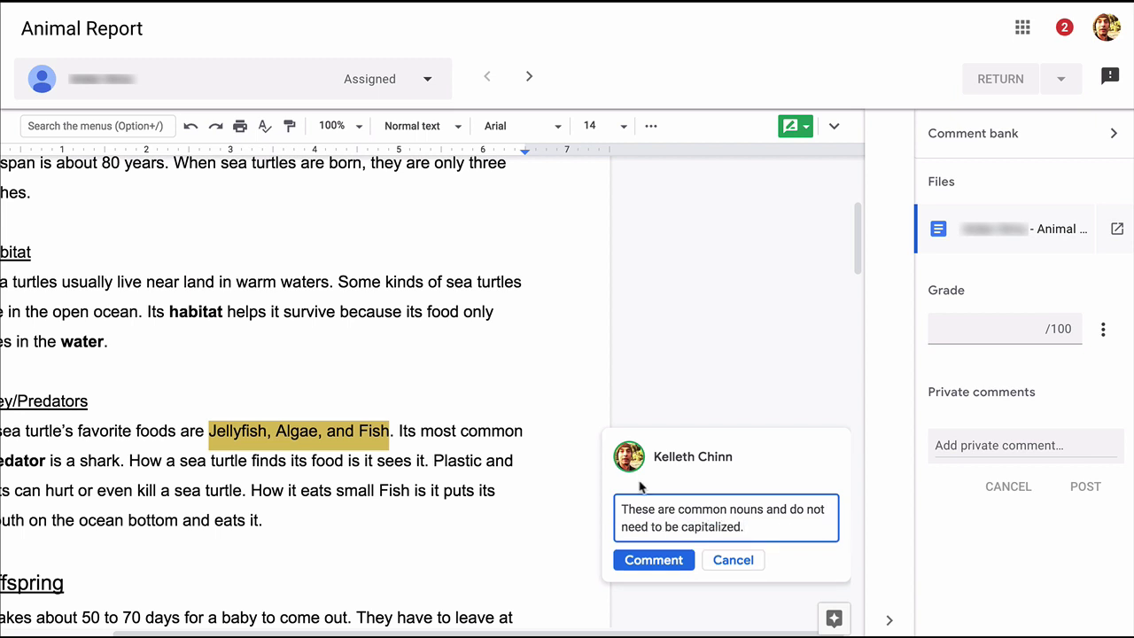
click(654, 560)
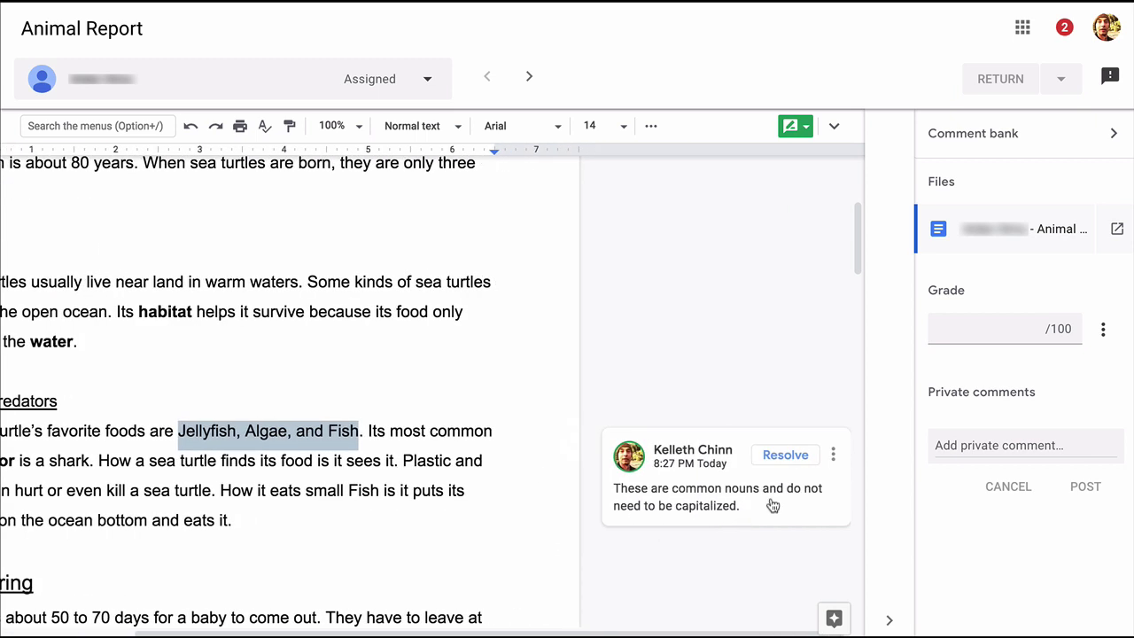
scroll(808, 481, left, 2)
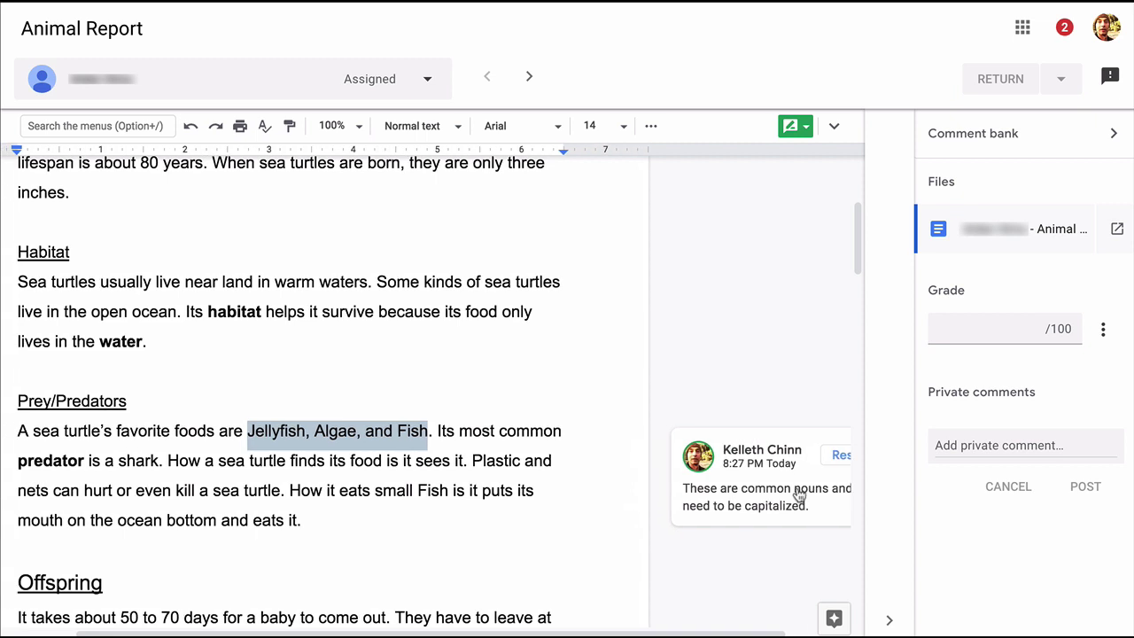
scroll(799, 494, left, 2)
Switch the report document from Suggesting to Editing mode
click(386, 520)
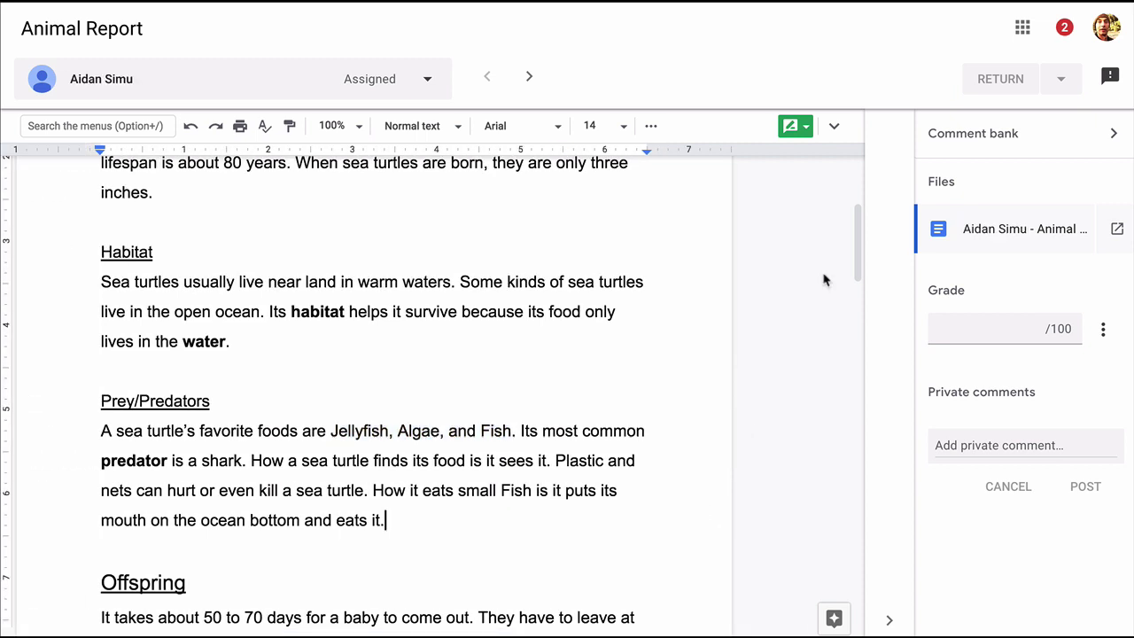
click(805, 129)
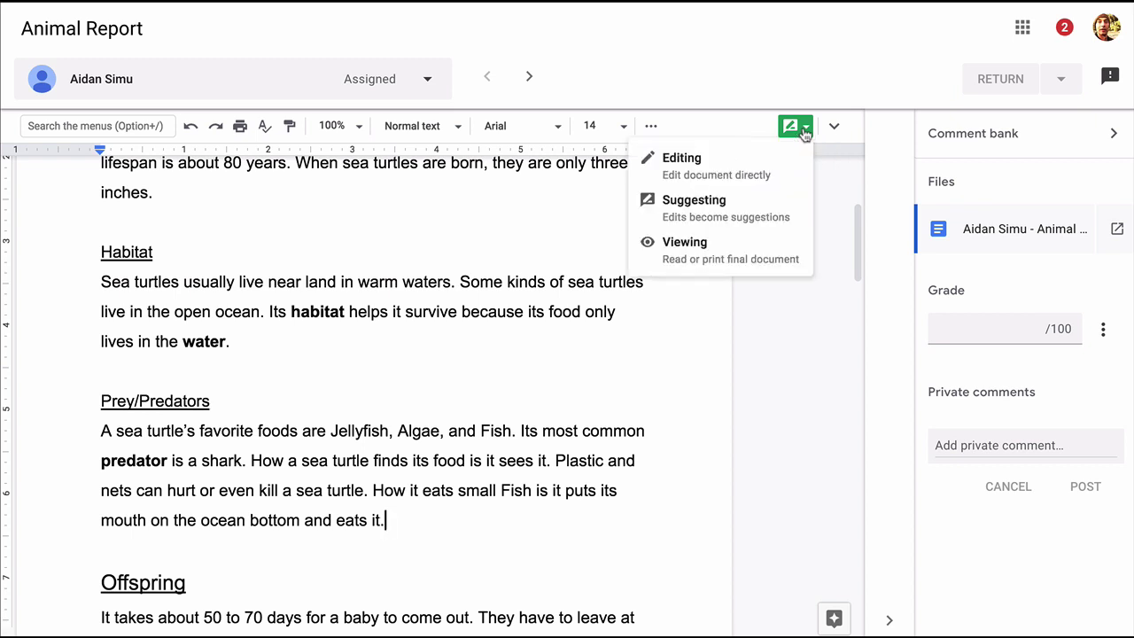
click(721, 178)
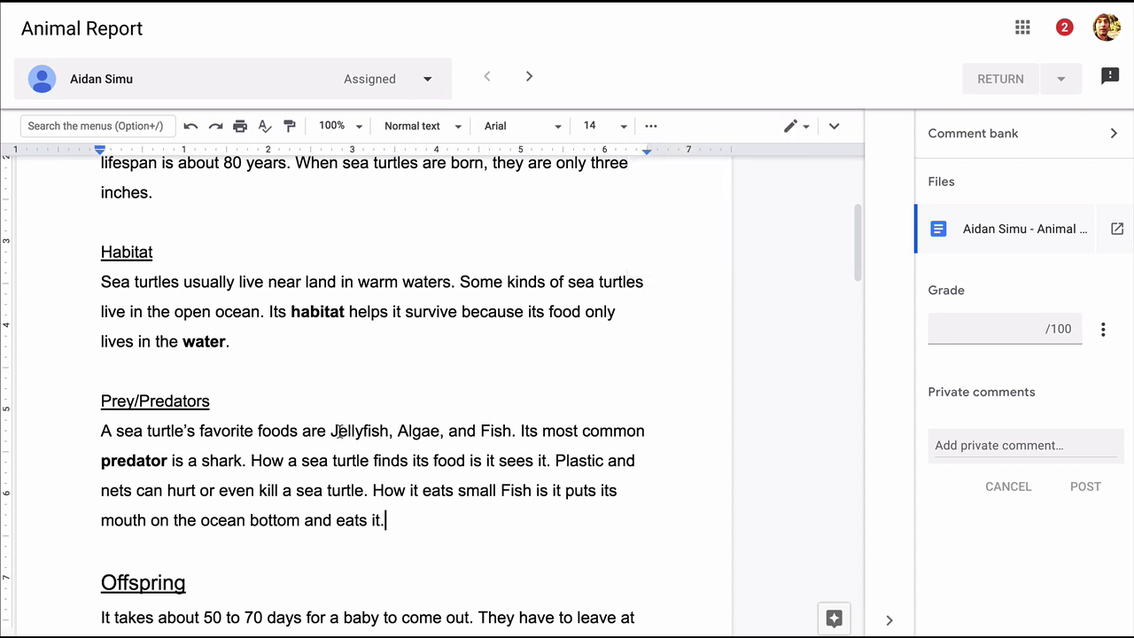
Change the capitals in Jellyfish, Algae and Fish to lowercase j, a and f
drag(339, 431, 330, 431)
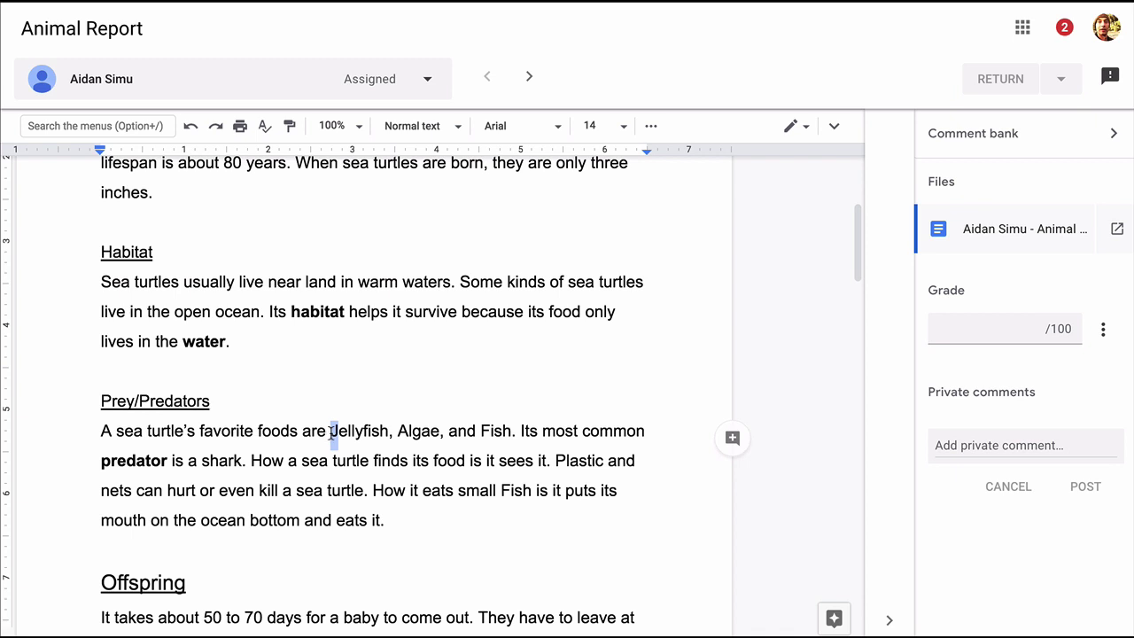
text(j)
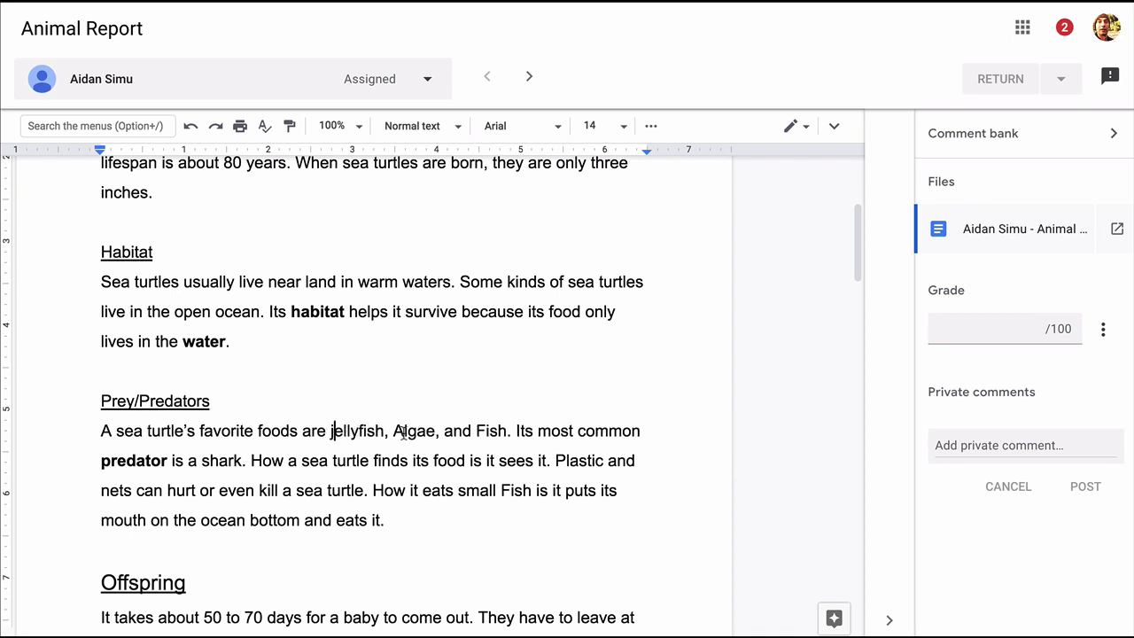
drag(403, 432, 393, 433)
text(a)
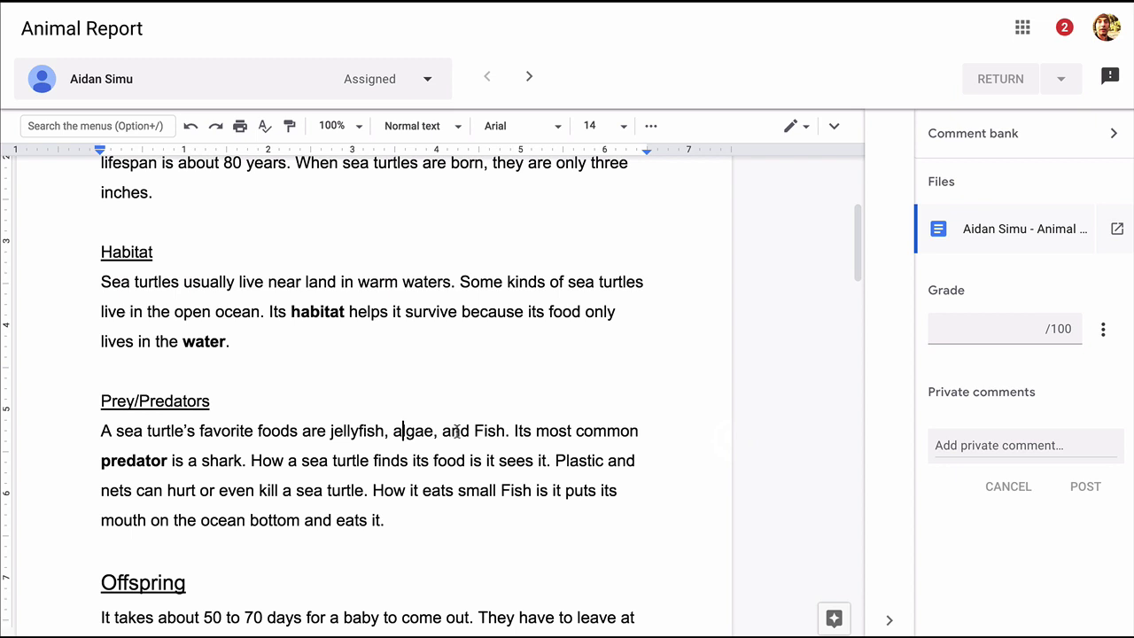
drag(483, 431, 474, 432)
text(f)
click(686, 399)
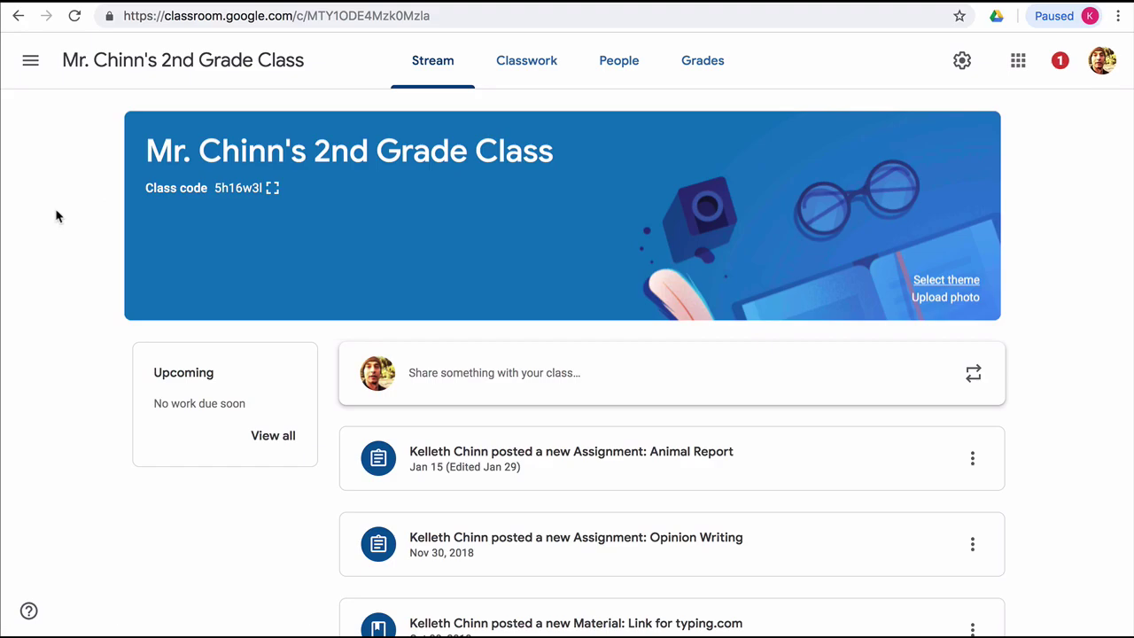
Go to the Classwork page and show the Create menu's post types
click(544, 76)
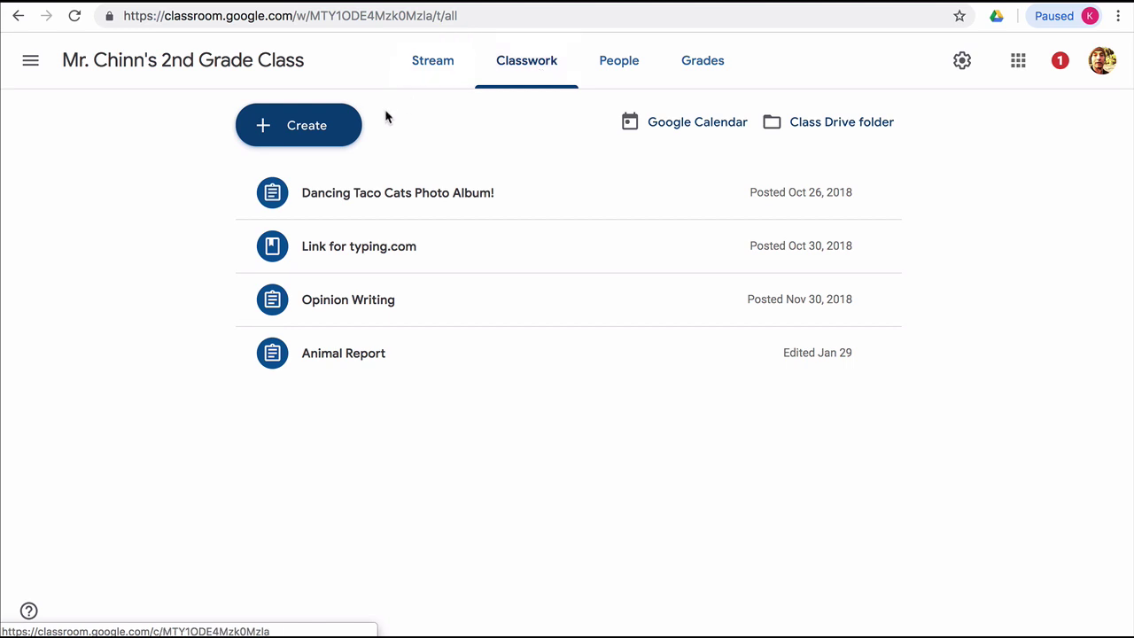
click(305, 140)
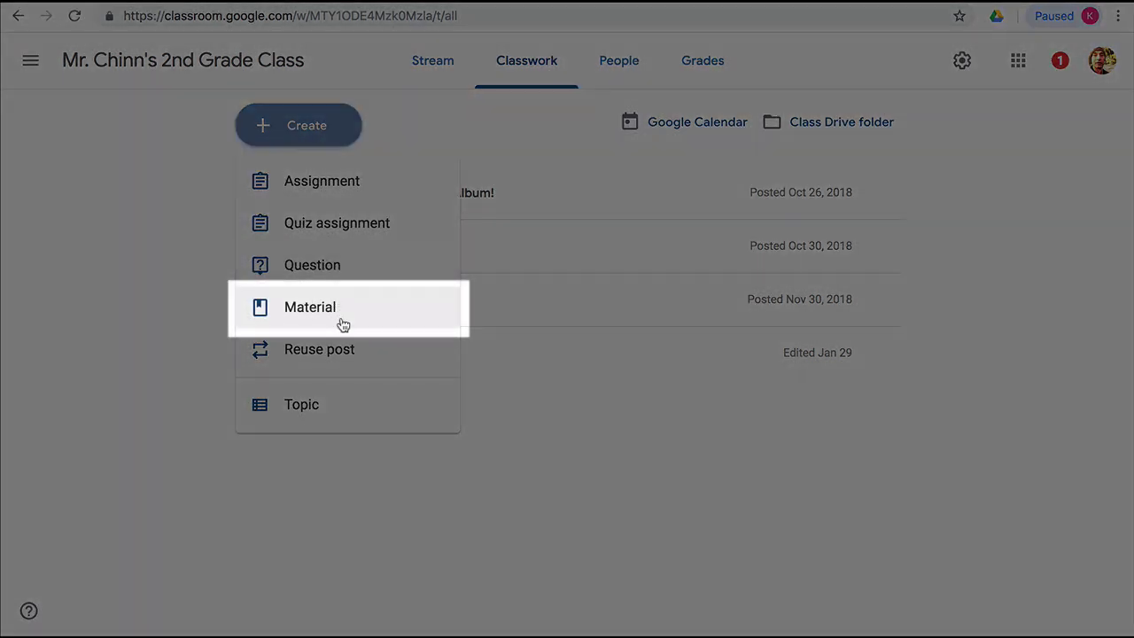
Start a material titled 'Link to National Geographic Kids - Animals' with the Animal Report research description
click(328, 316)
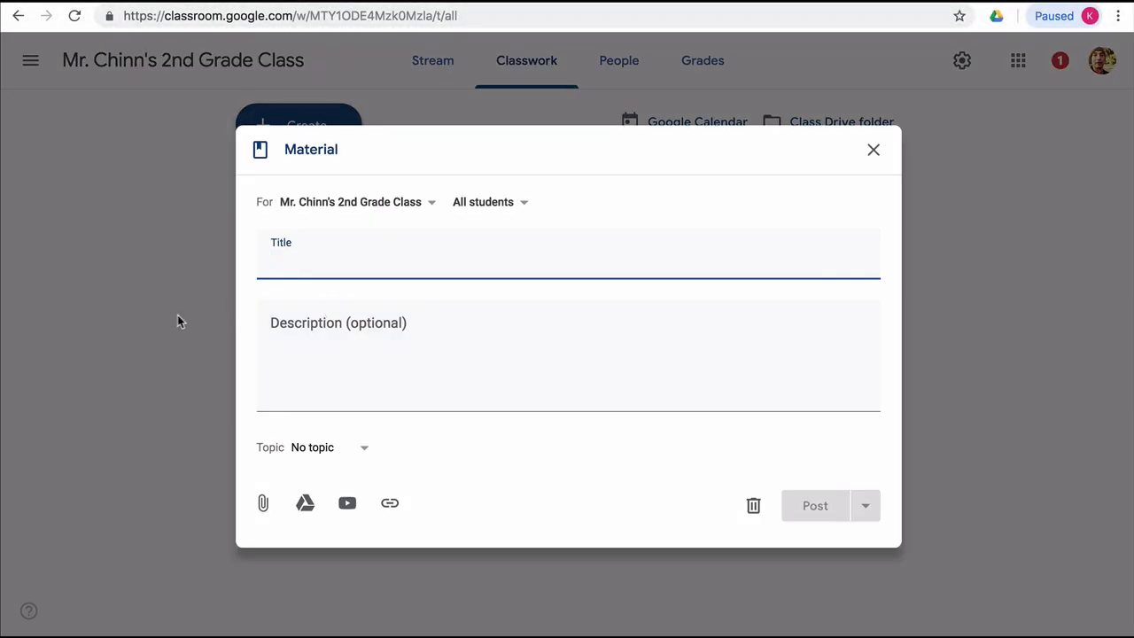
text(Link to National Geogr)
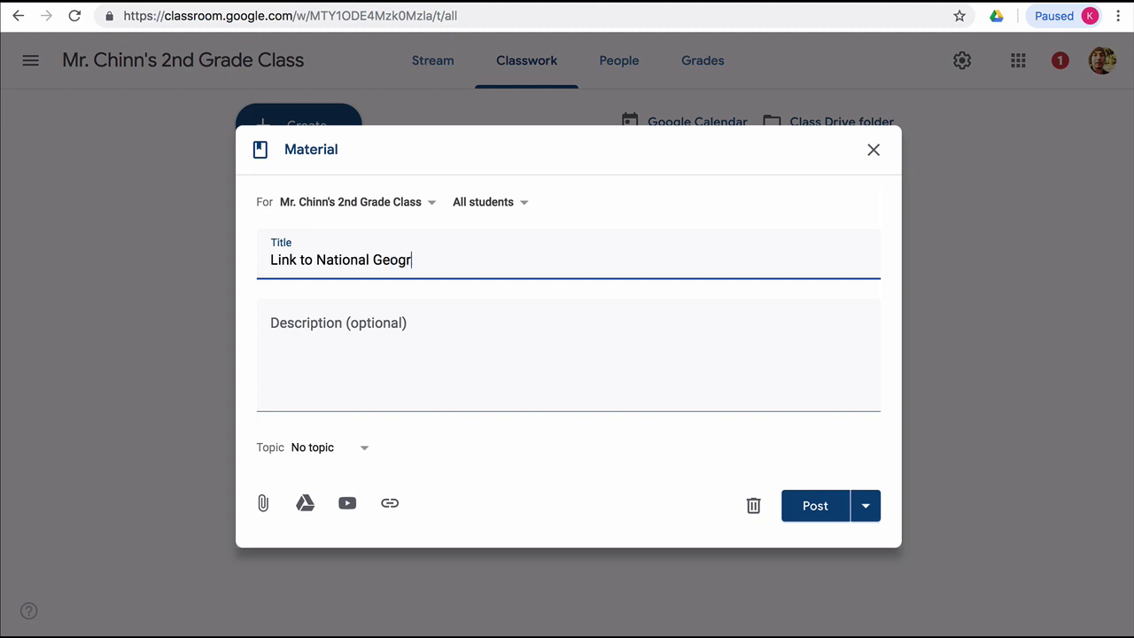
text(aphic Kids - Animals)
click(303, 329)
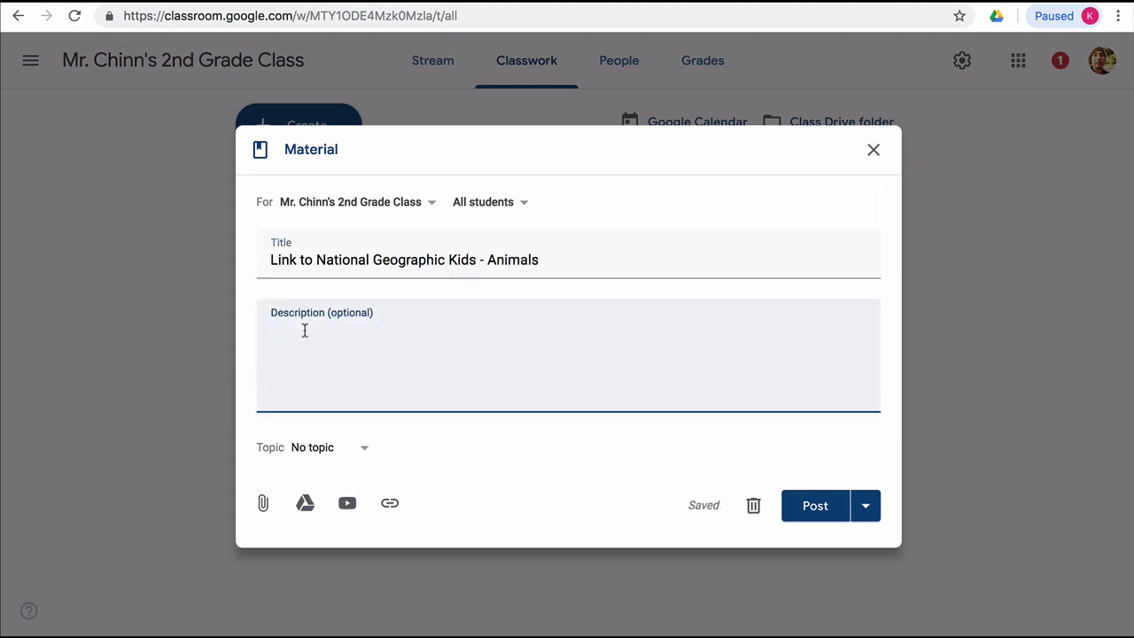
text(Use this resource to help you do researc)
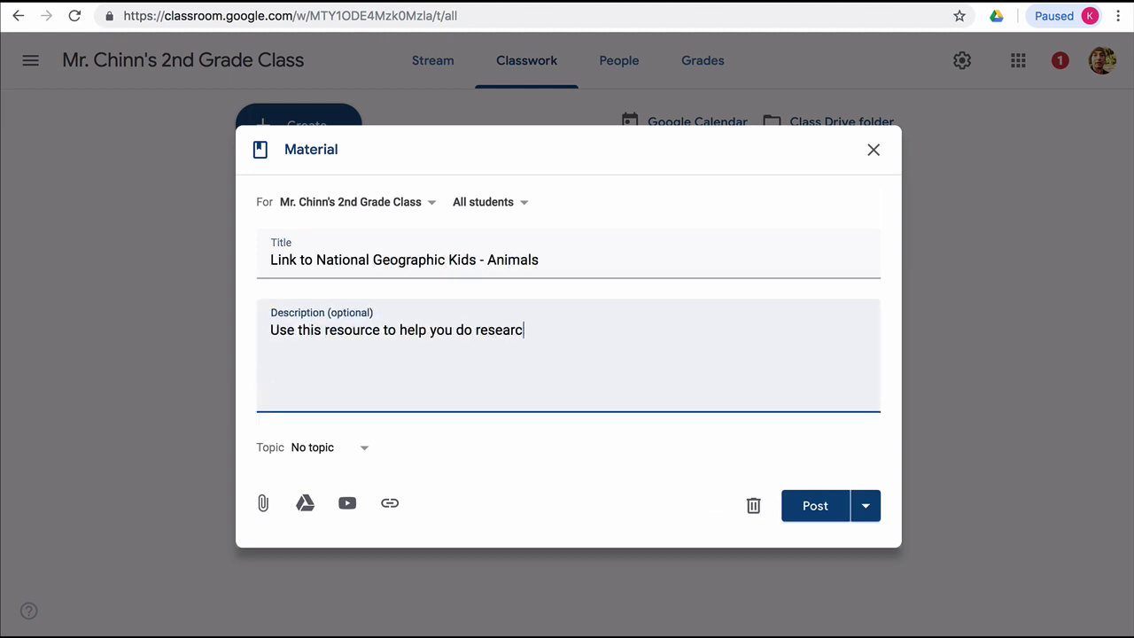
text(h for your Animal Report.)
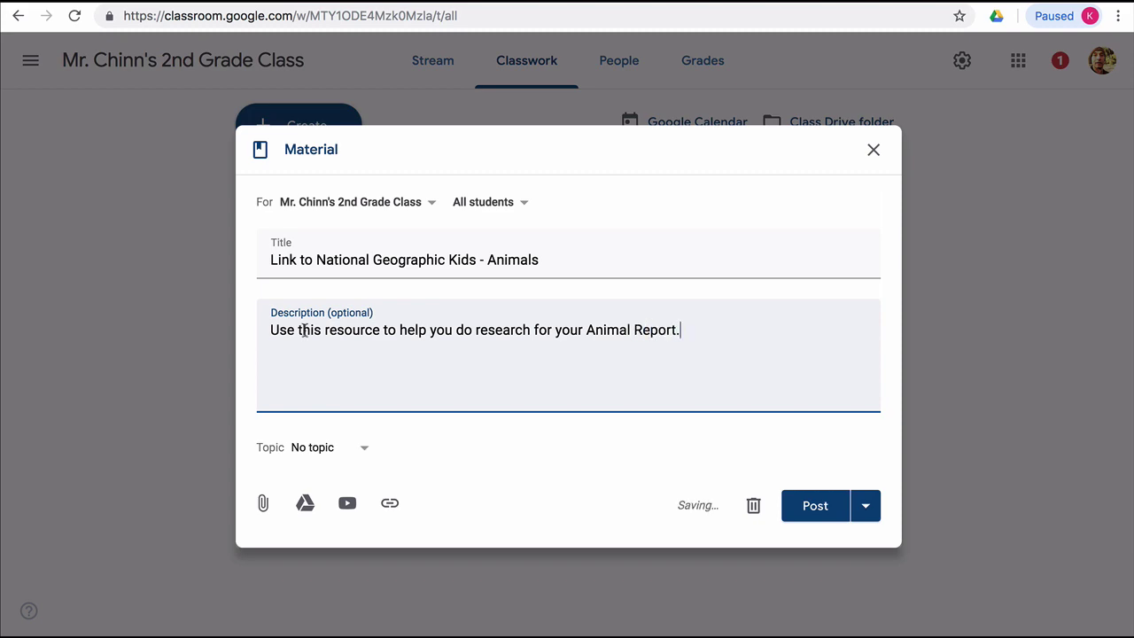
Attach the pasted National Geographic Kids animals link, post the material, and open that link
click(390, 505)
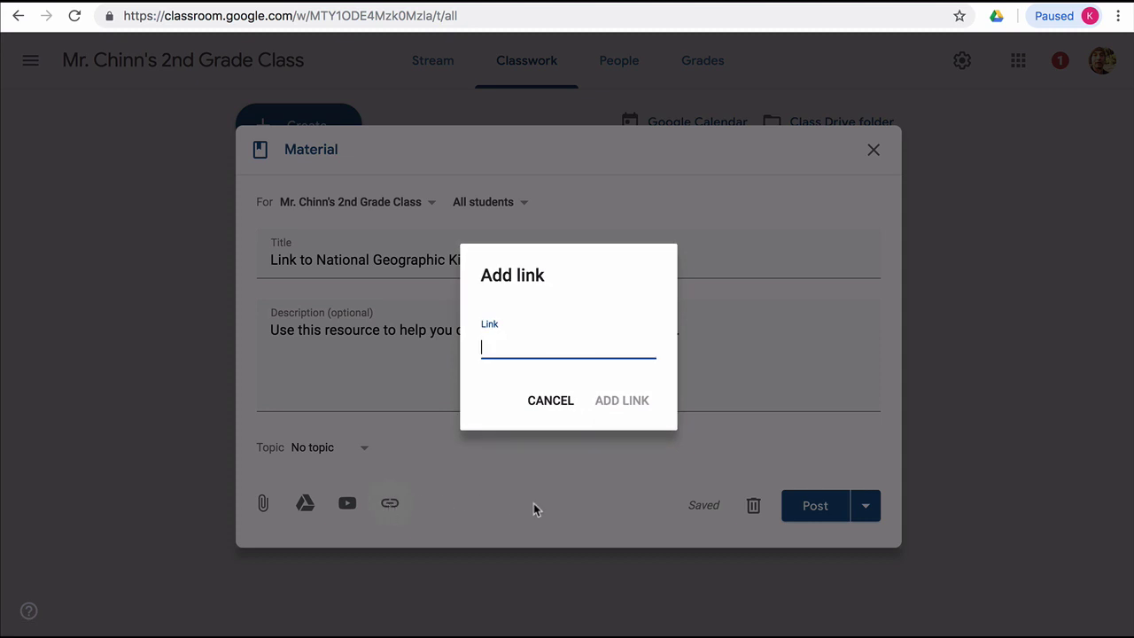
key(ctrl+v)
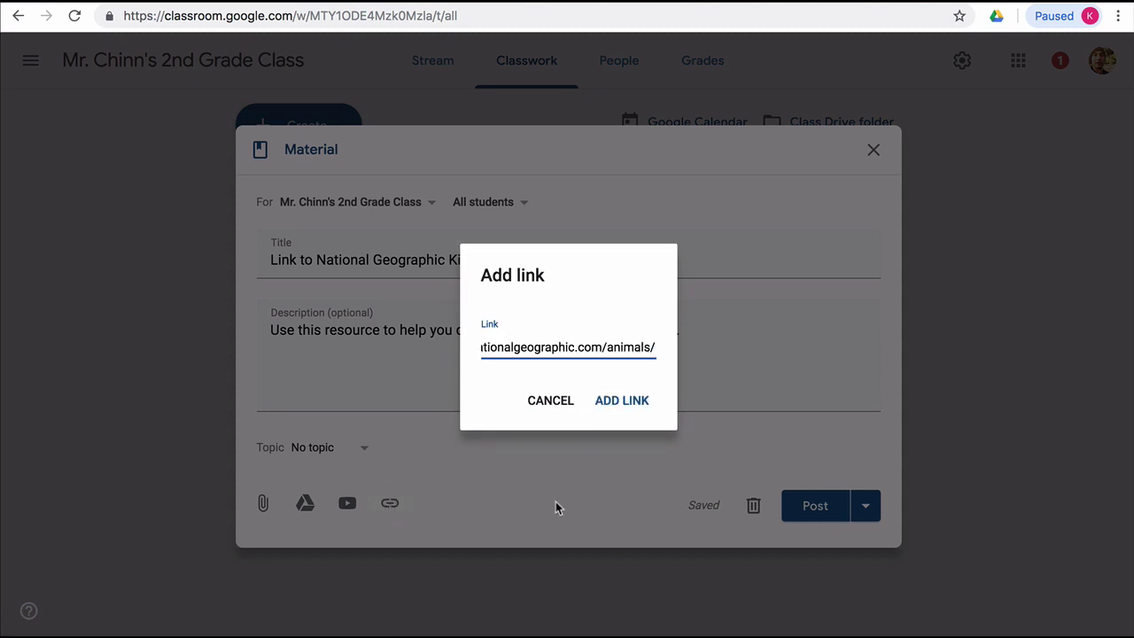
click(629, 403)
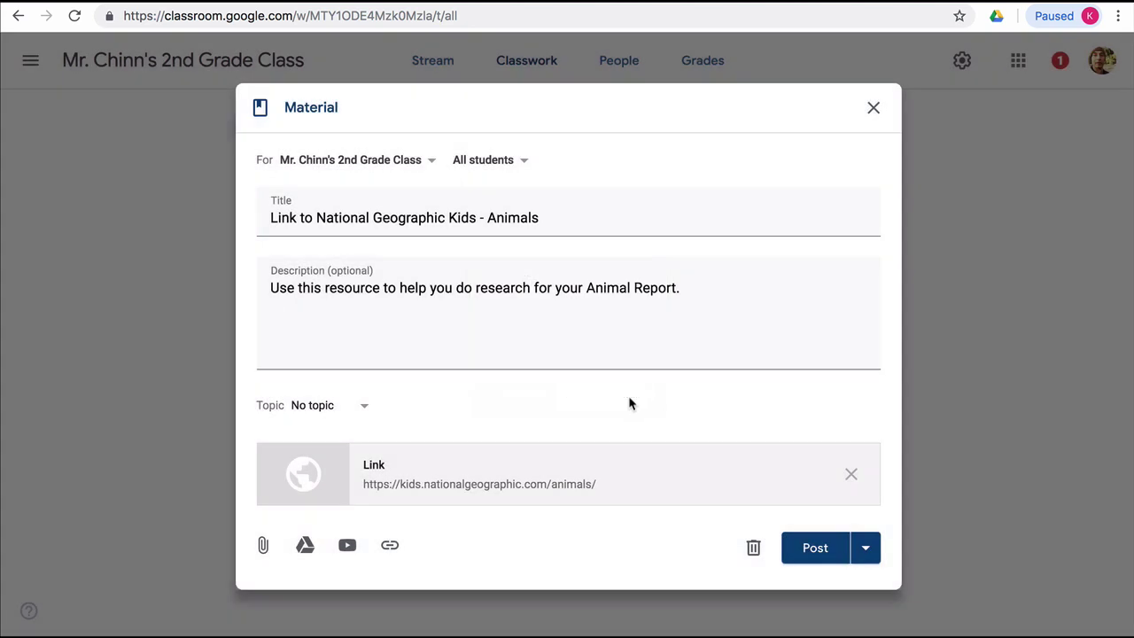
click(811, 546)
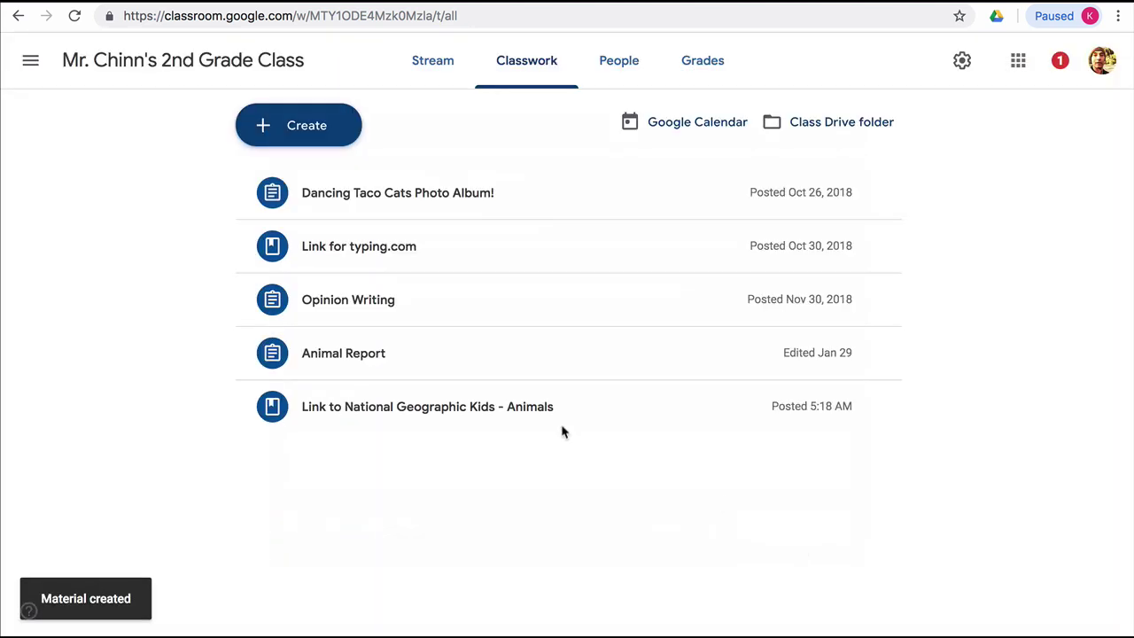
click(463, 407)
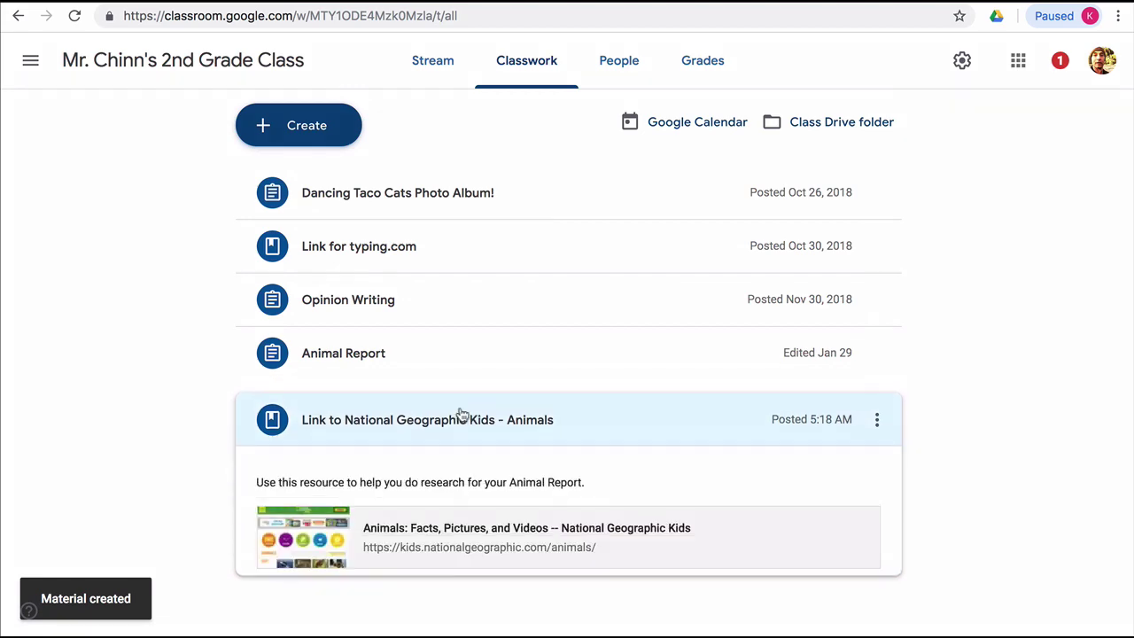
click(466, 534)
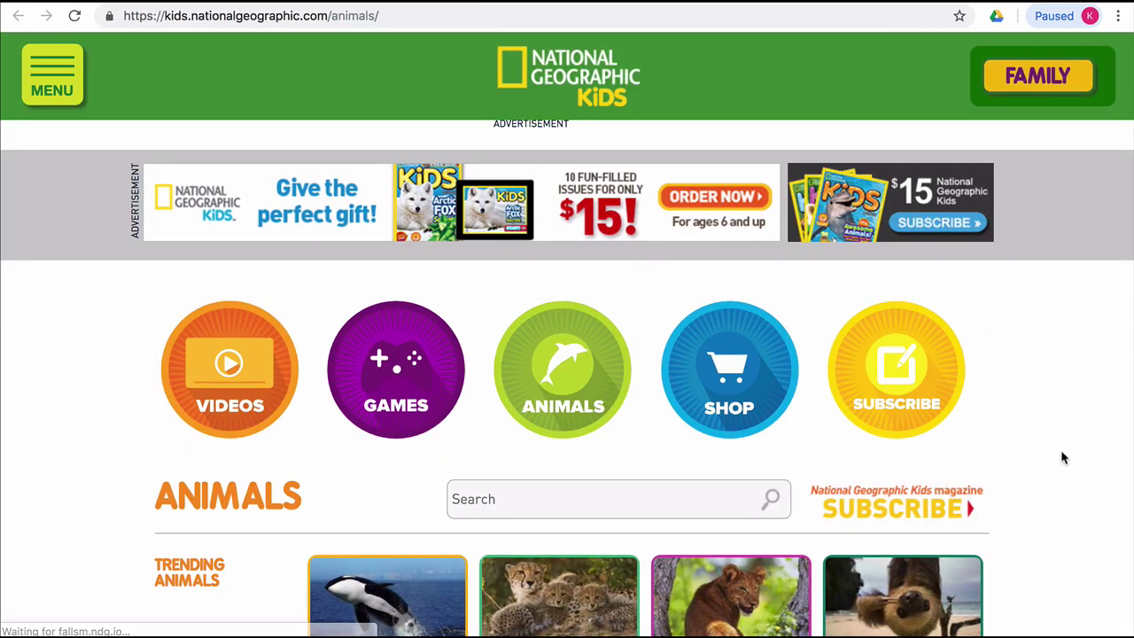
Scroll down through the National Geographic Kids Animals page
scroll(1063, 458, down, 3)
scroll(1063, 458, down, 5)
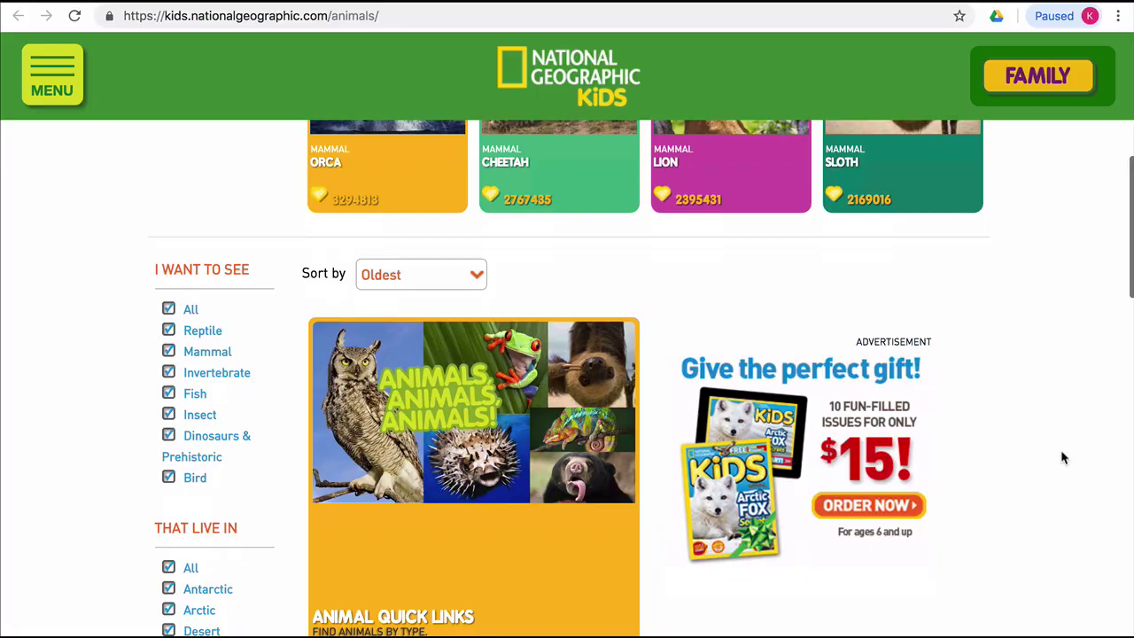